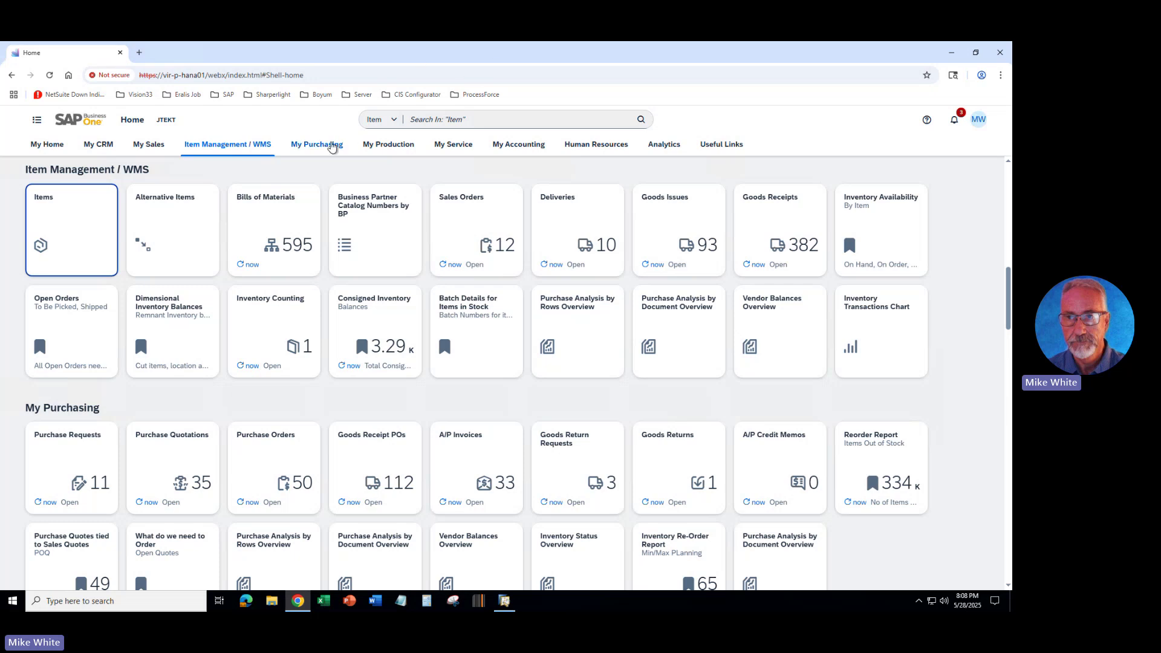
Open the first sales order in the Sales Orders list under My Sales and go to its contents.
click(150, 145)
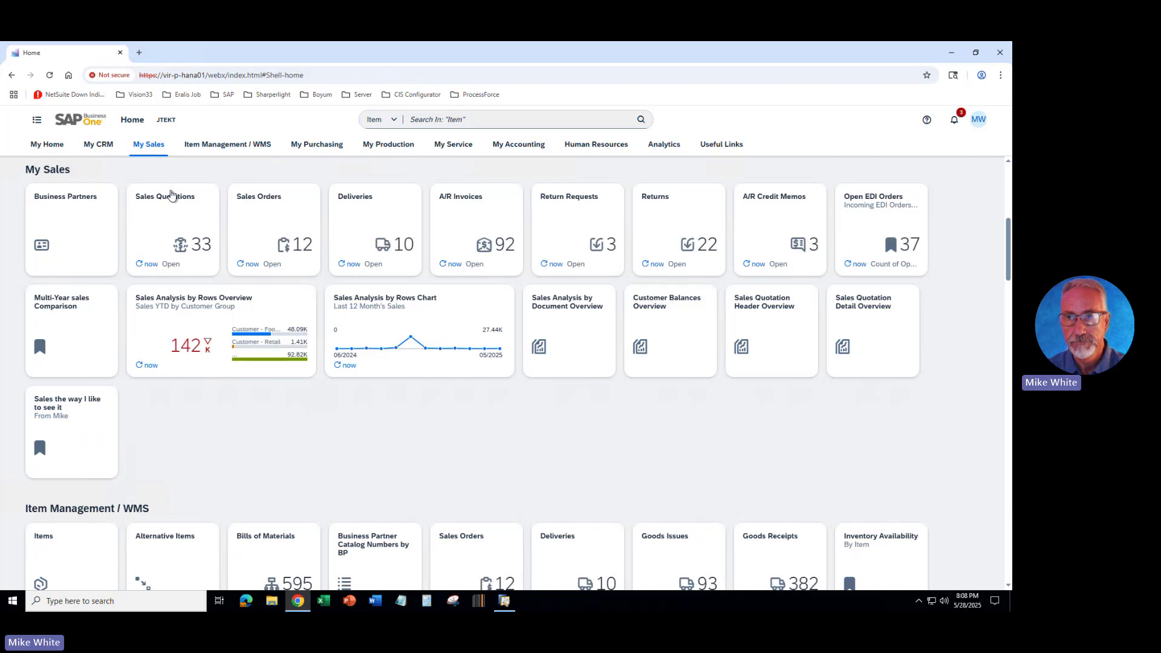
click(289, 223)
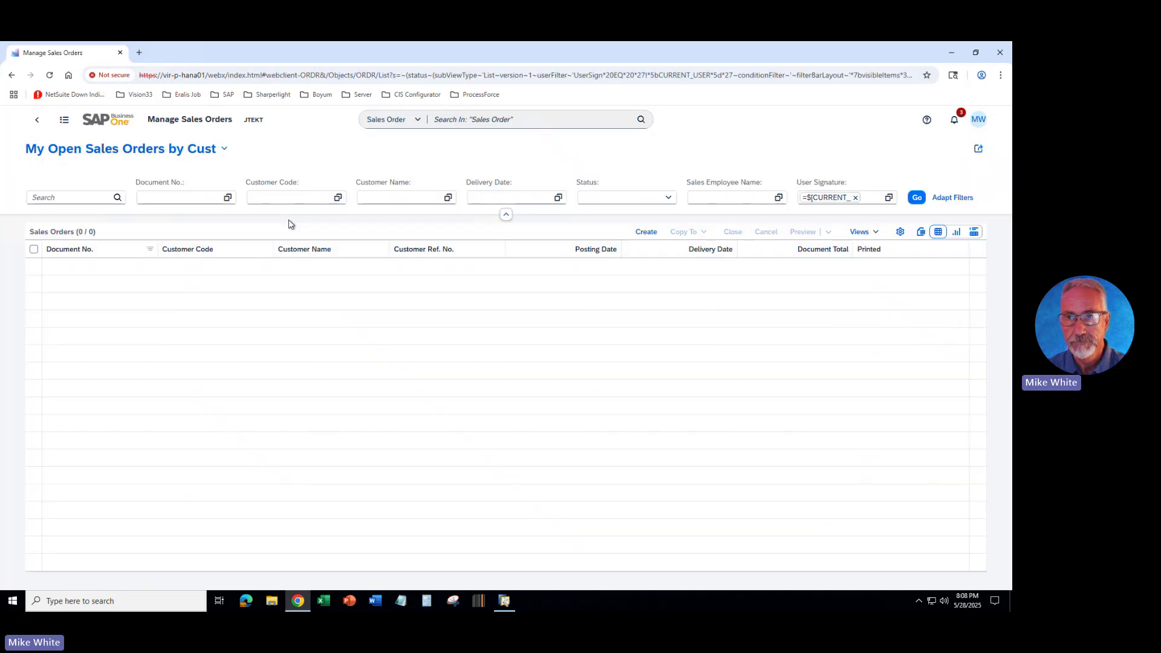
click(969, 267)
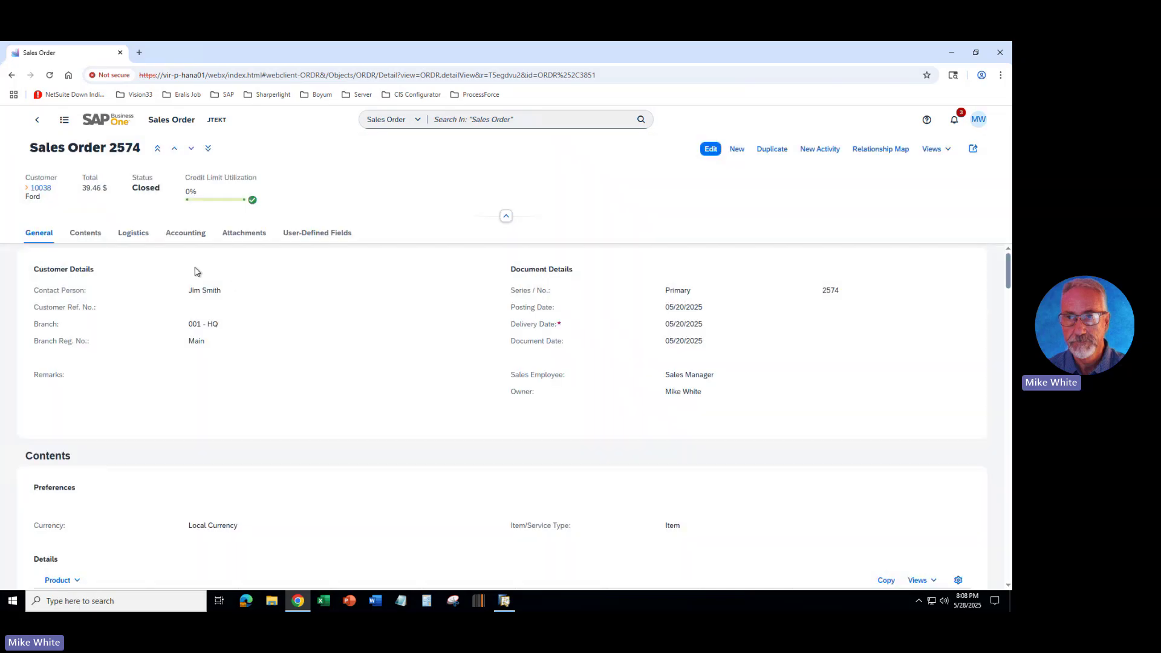
click(91, 235)
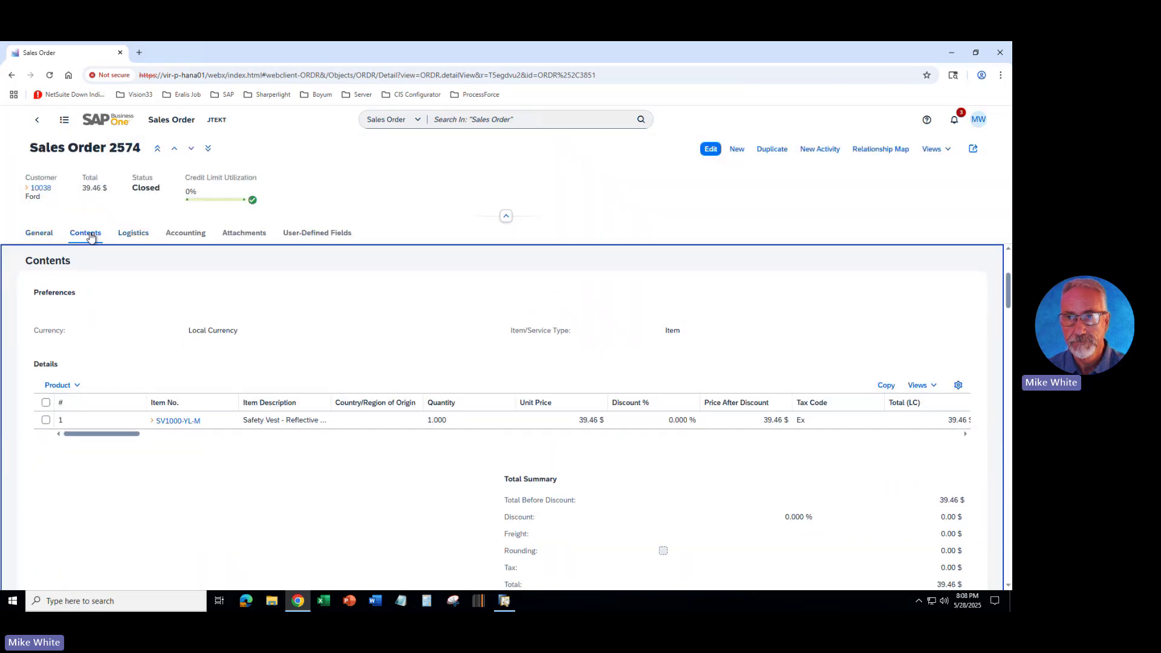
Select the SV1000-YL-M line in the sales order and show its Inventory Details linked list view.
click(45, 419)
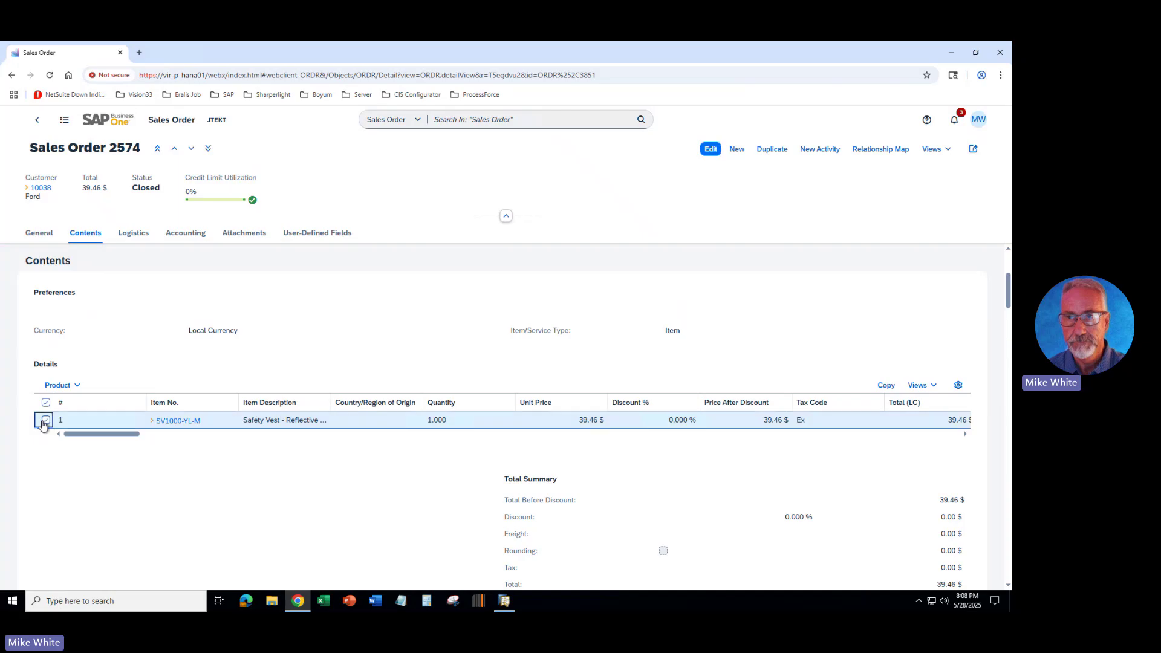
click(934, 387)
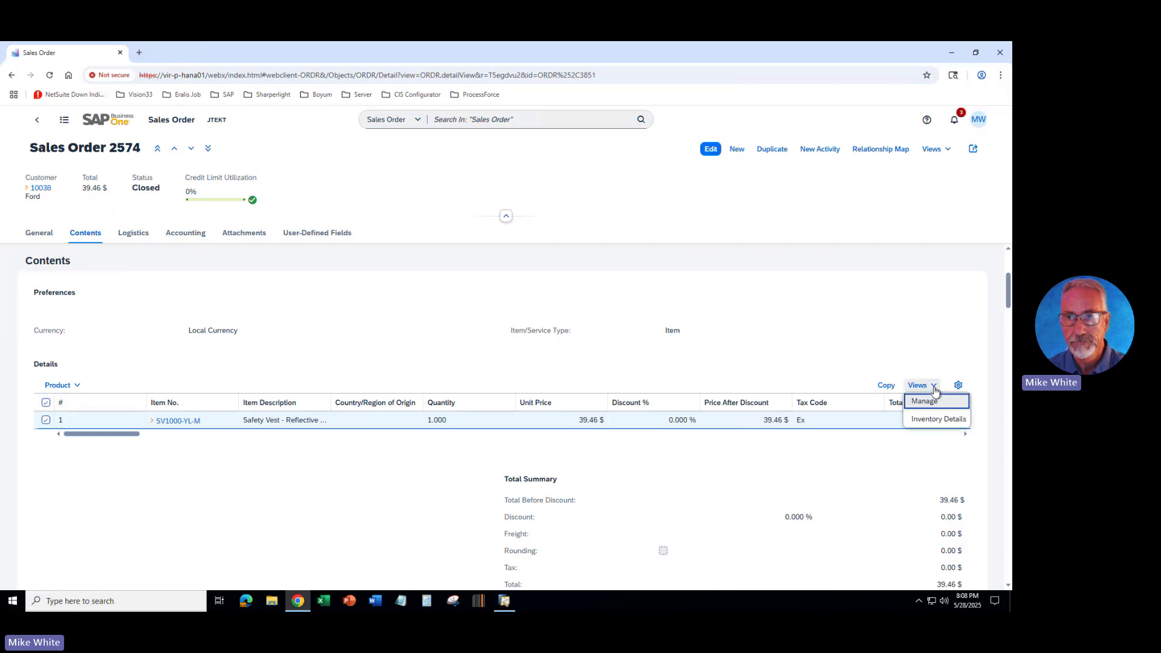
click(937, 421)
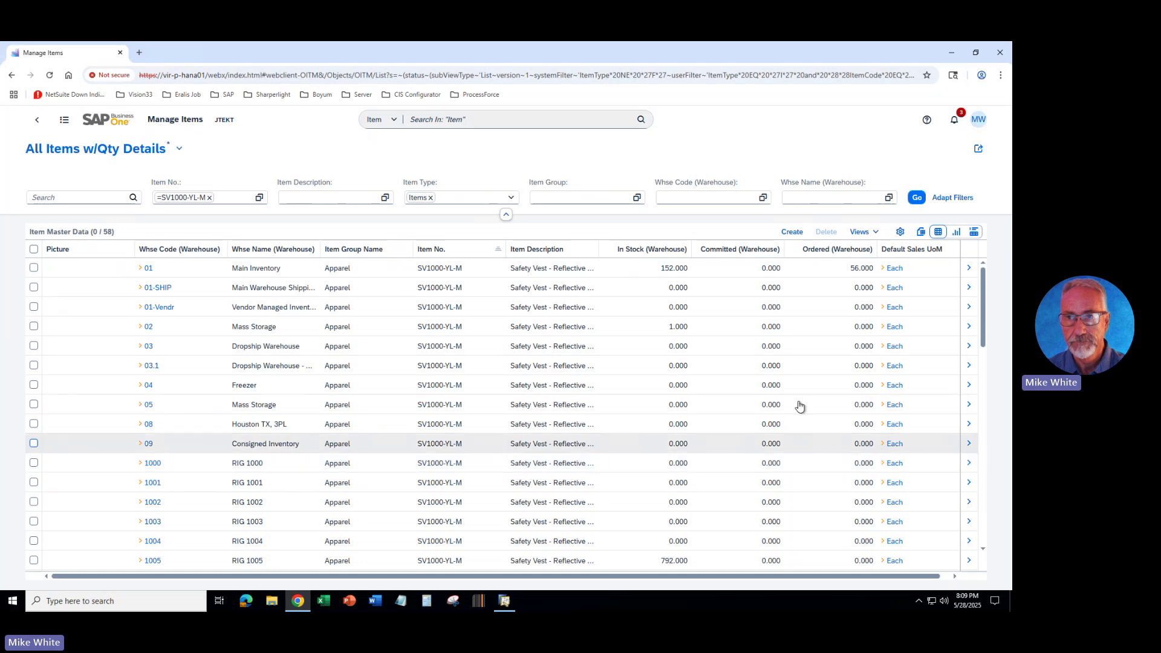
Return to the home page, open the first quotation in the Sales Quotations list and go to its contents.
click(36, 120)
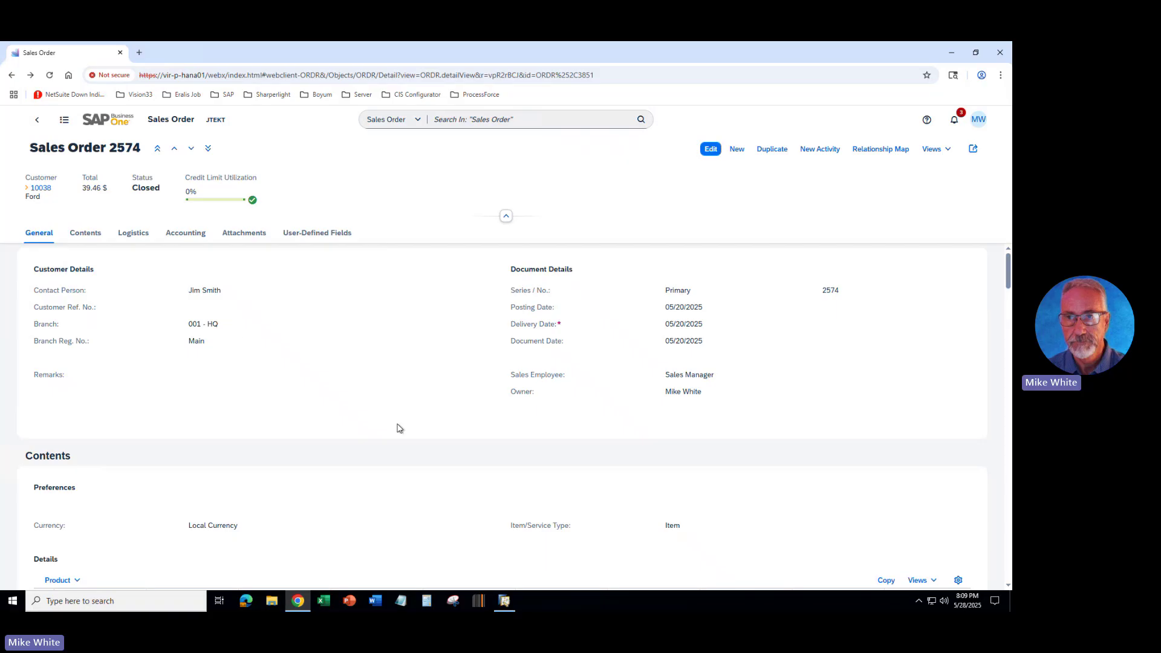
click(114, 120)
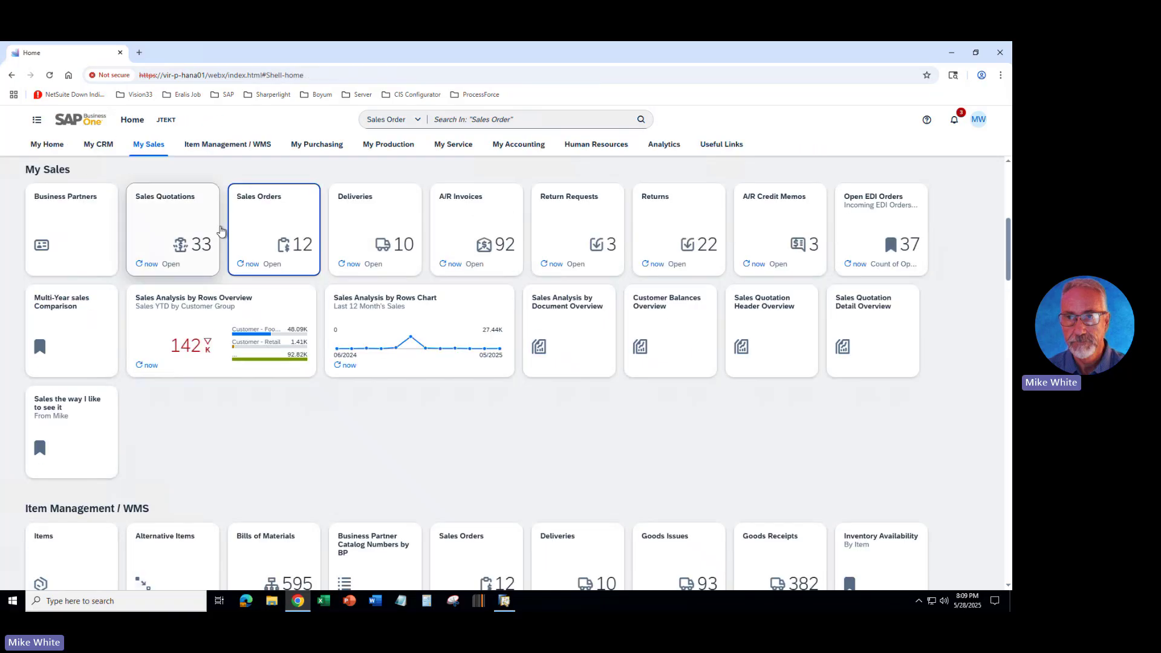
click(183, 228)
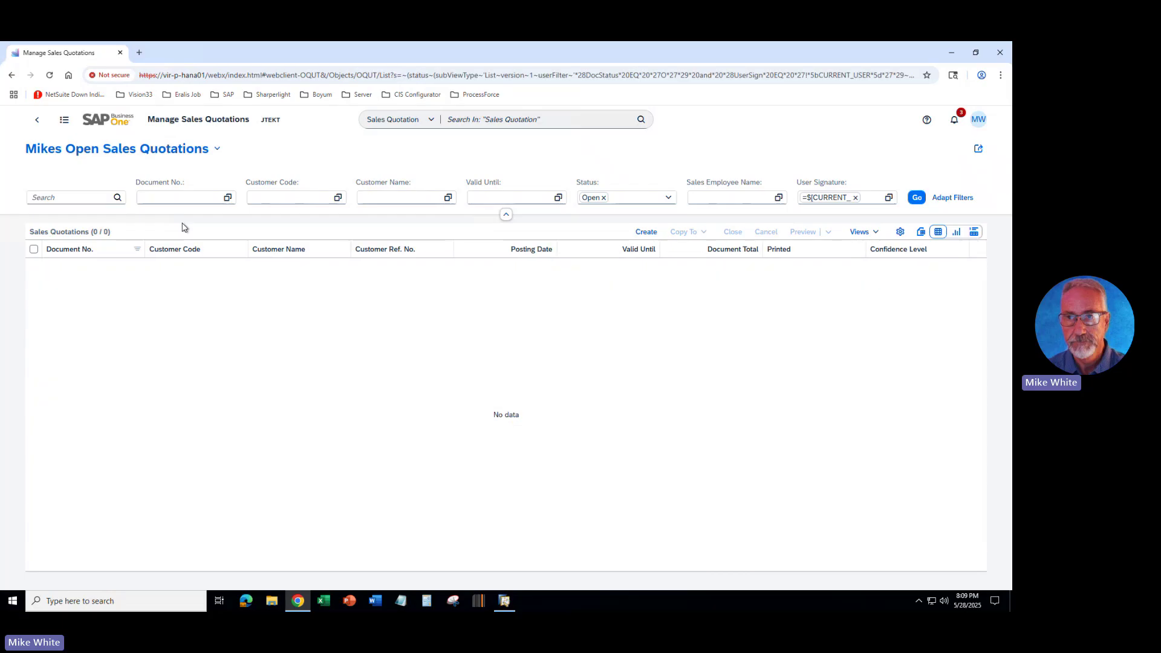
click(968, 268)
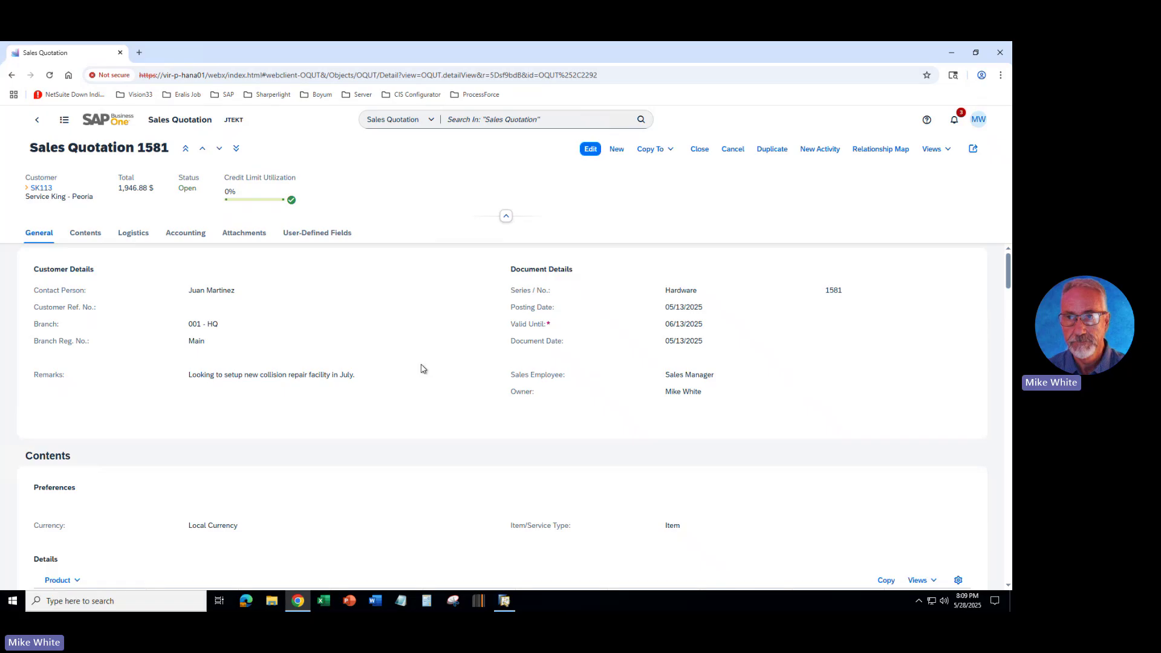
click(87, 235)
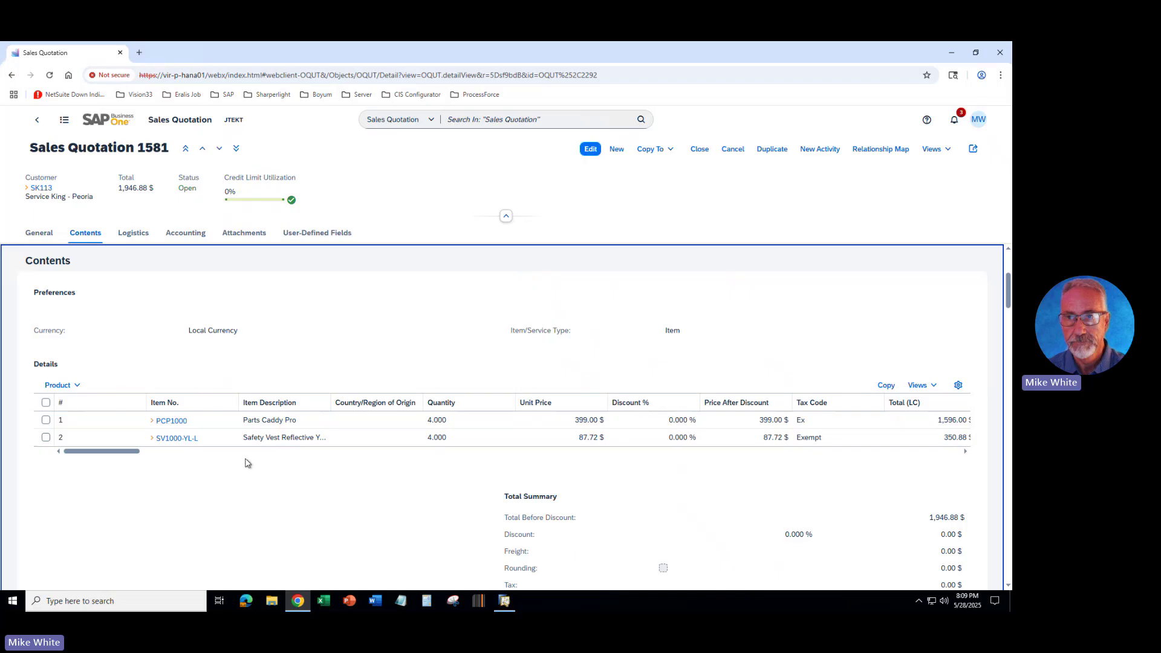
Define a new linked list view for the sales quotation rows and name the link Inventory Details.
click(935, 387)
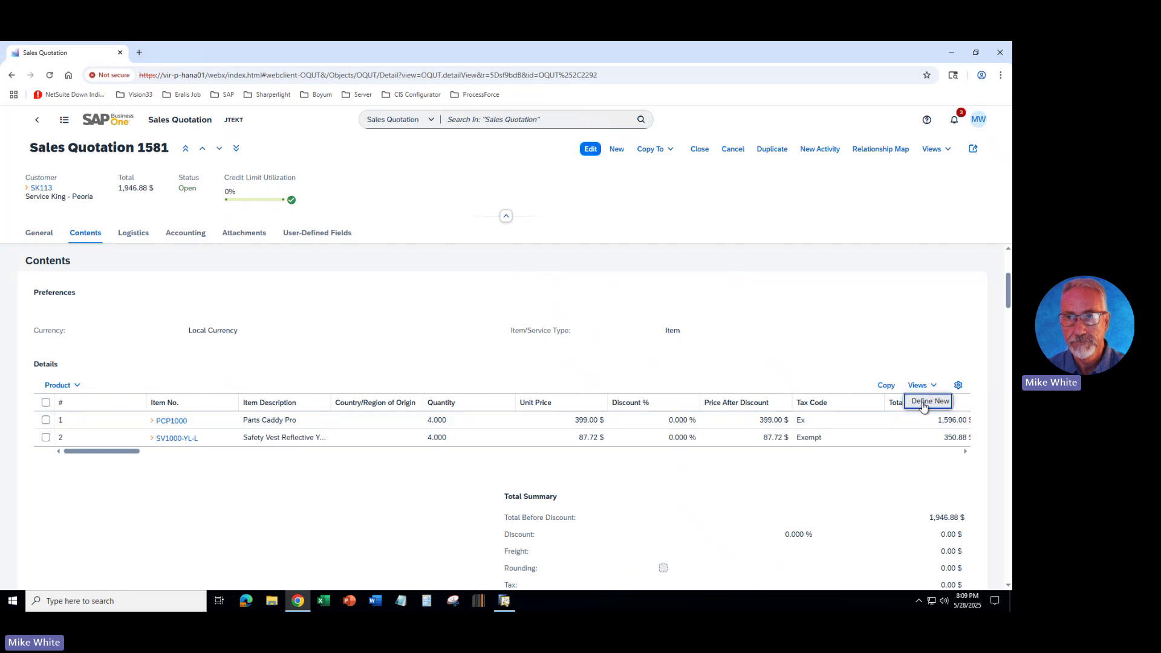
click(923, 404)
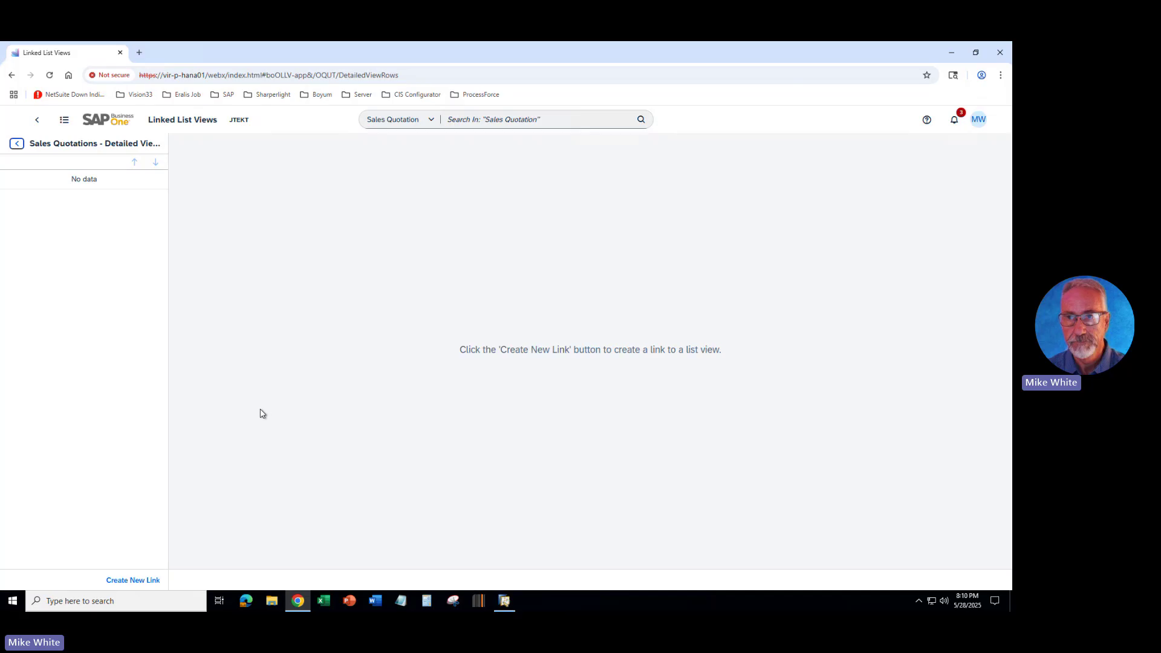
click(140, 581)
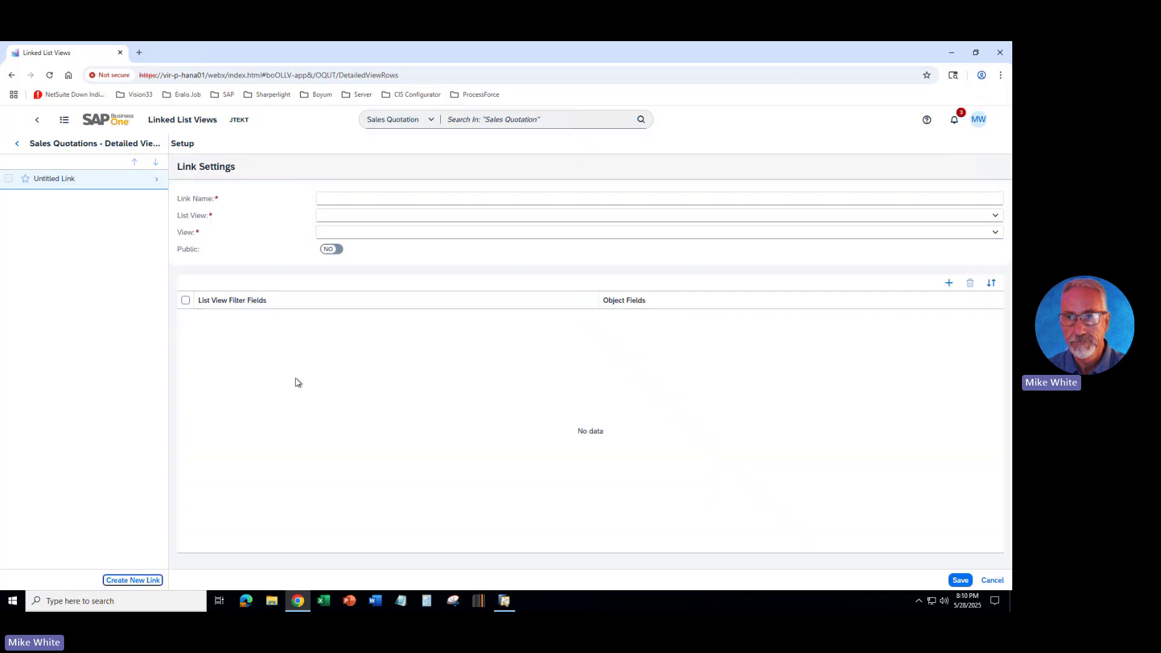
click(400, 199)
text(I)
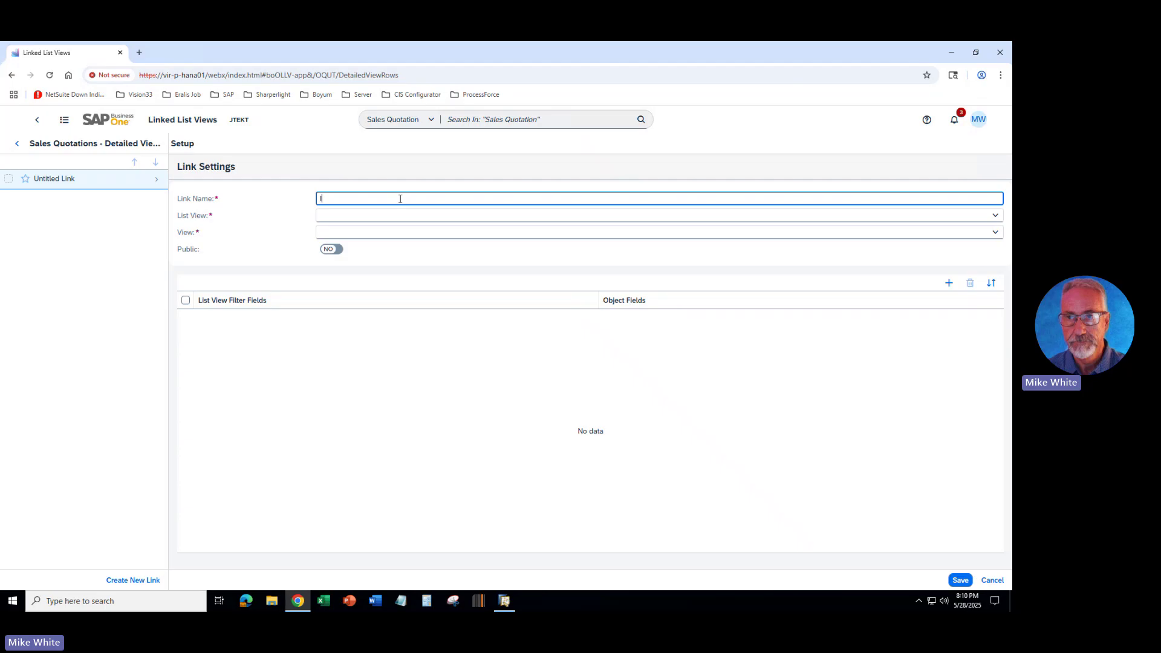
text(nventory Details)
Set the link's list view to Items and check which views it offers.
click(995, 219)
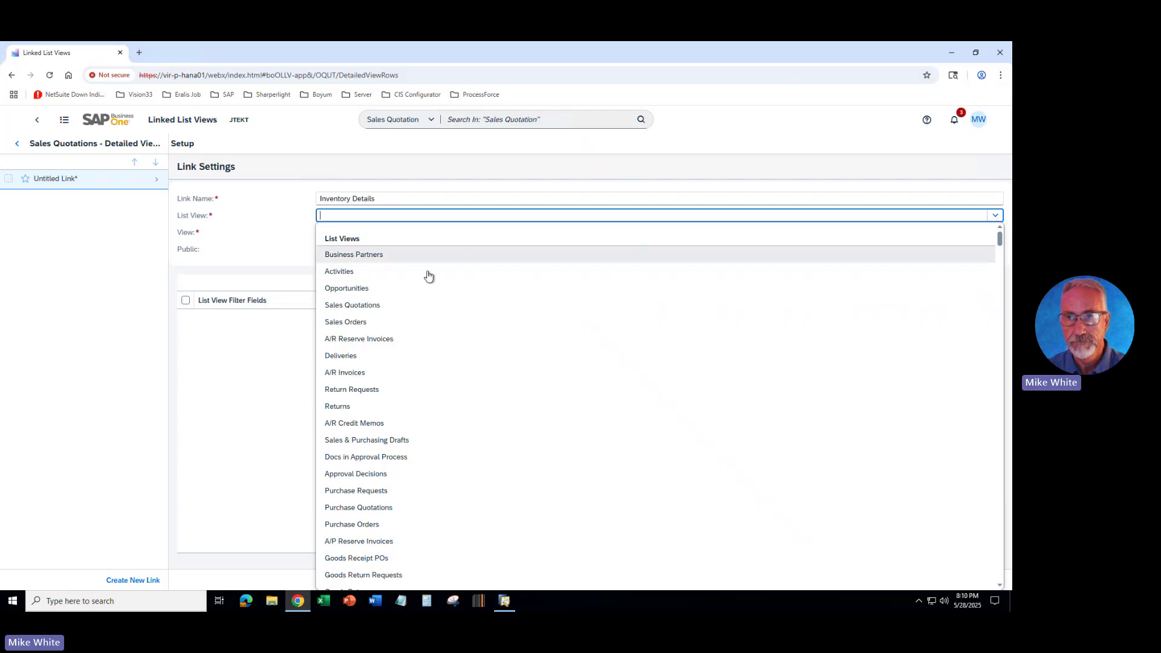
scroll(394, 359, down, 1)
scroll(393, 363, down, 4)
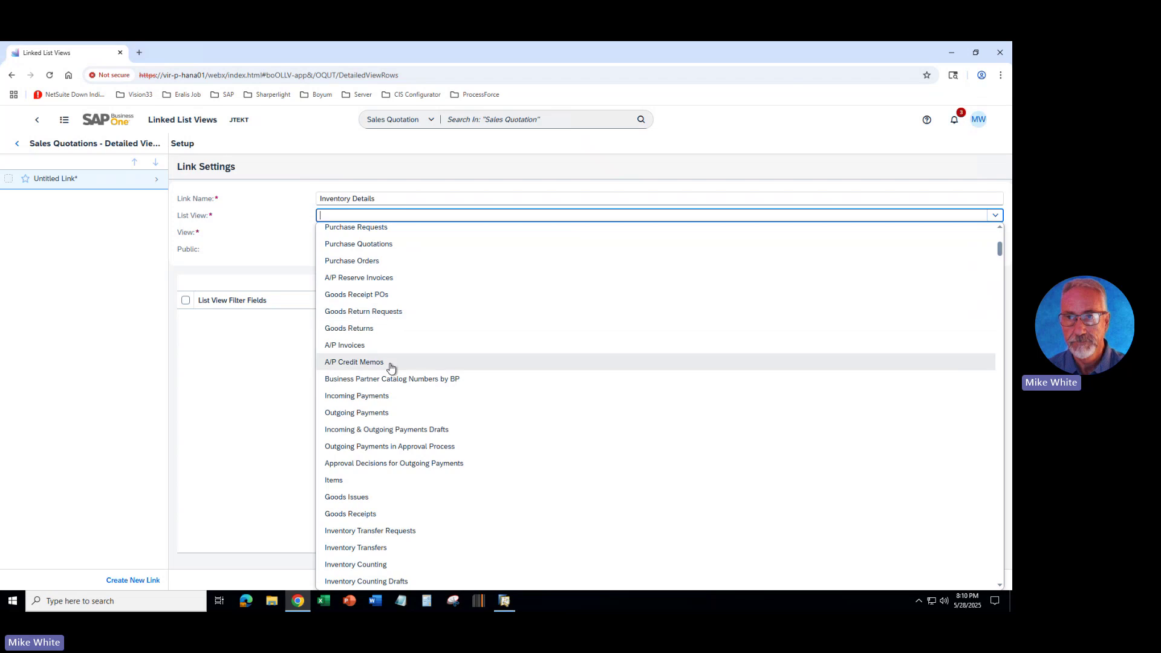
scroll(390, 367, down, 1)
click(357, 431)
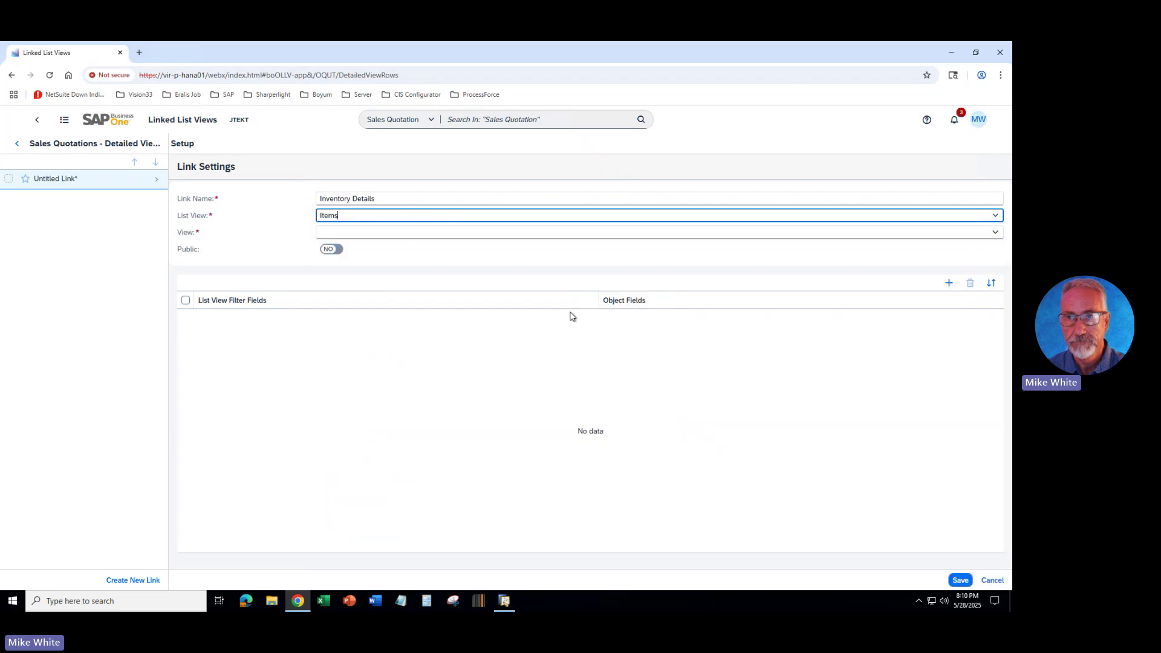
click(994, 233)
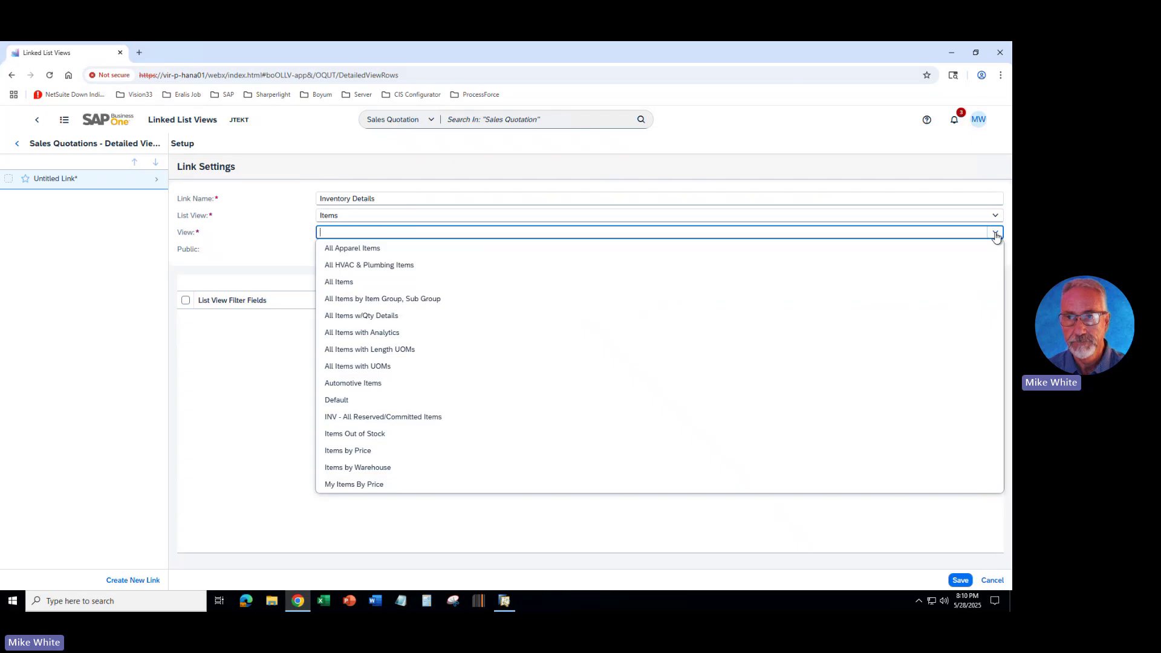
click(995, 235)
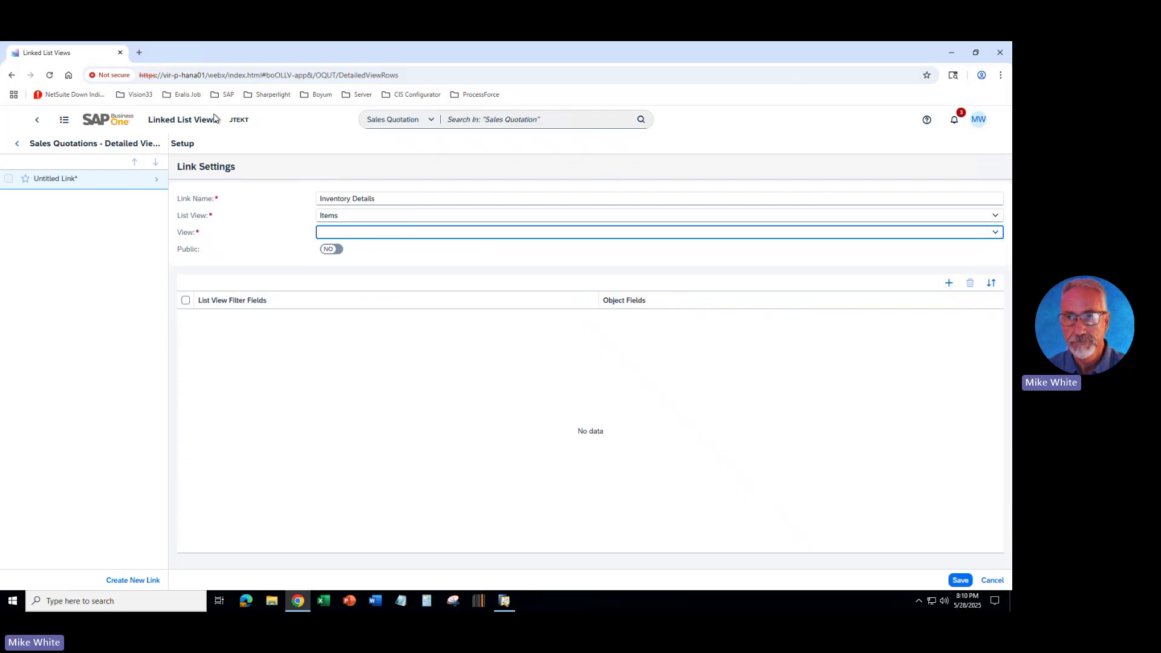
Open the home page in a new browser tab and bring up the Items list from Item Management / WMS.
right_click(116, 124)
click(162, 133)
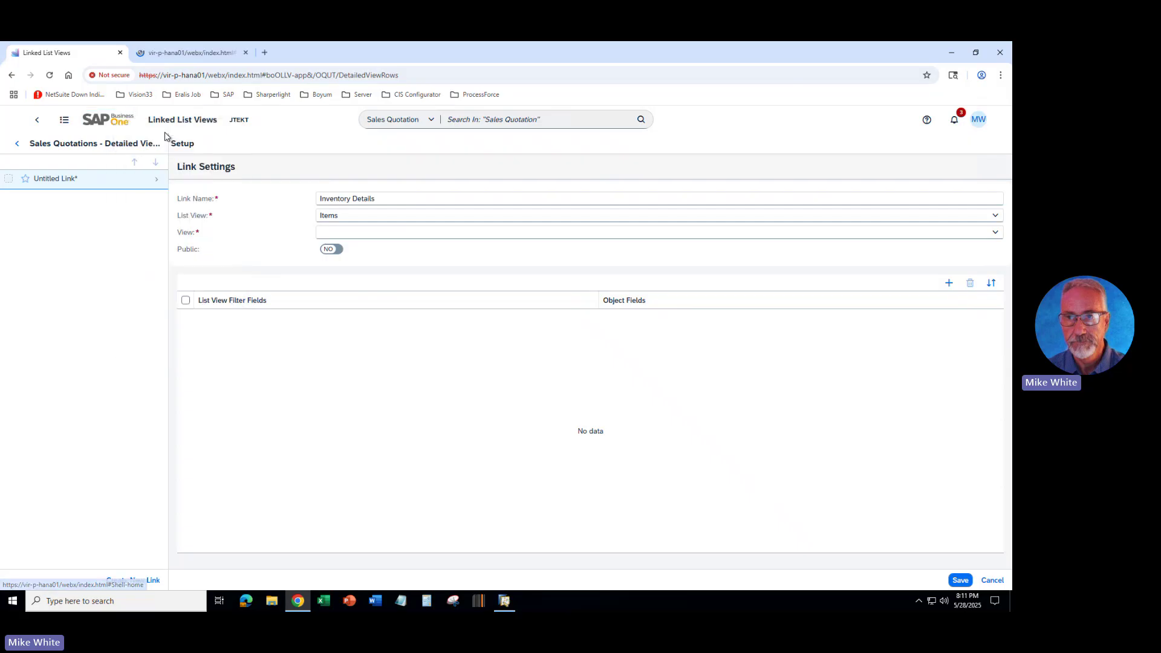
click(205, 54)
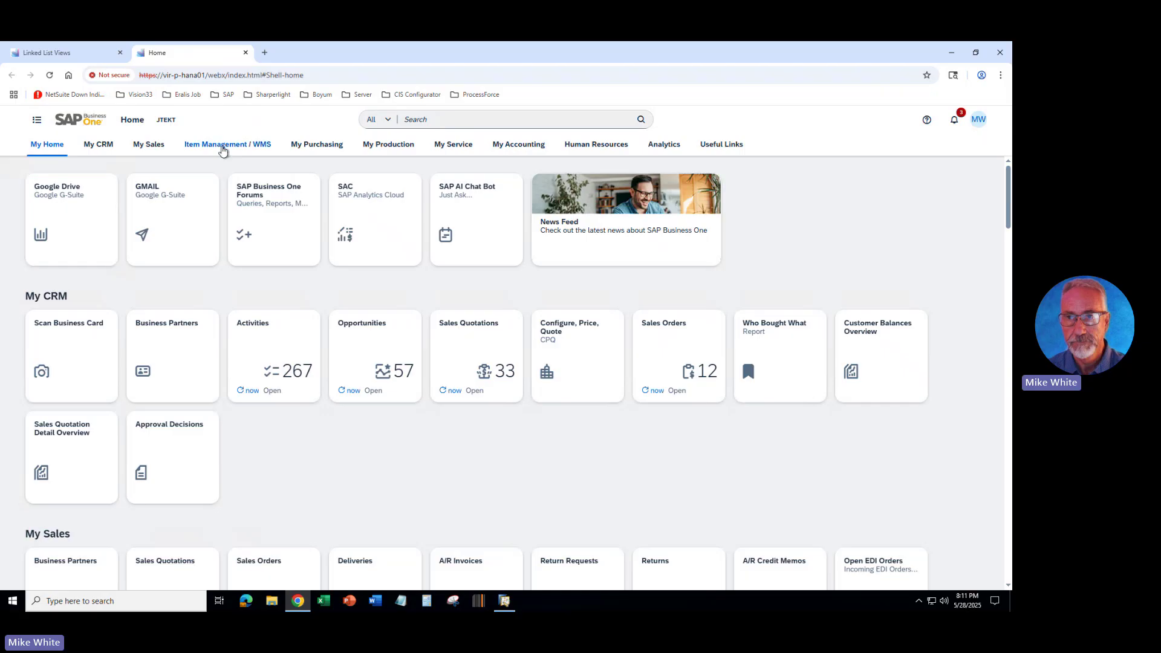
click(228, 145)
click(88, 220)
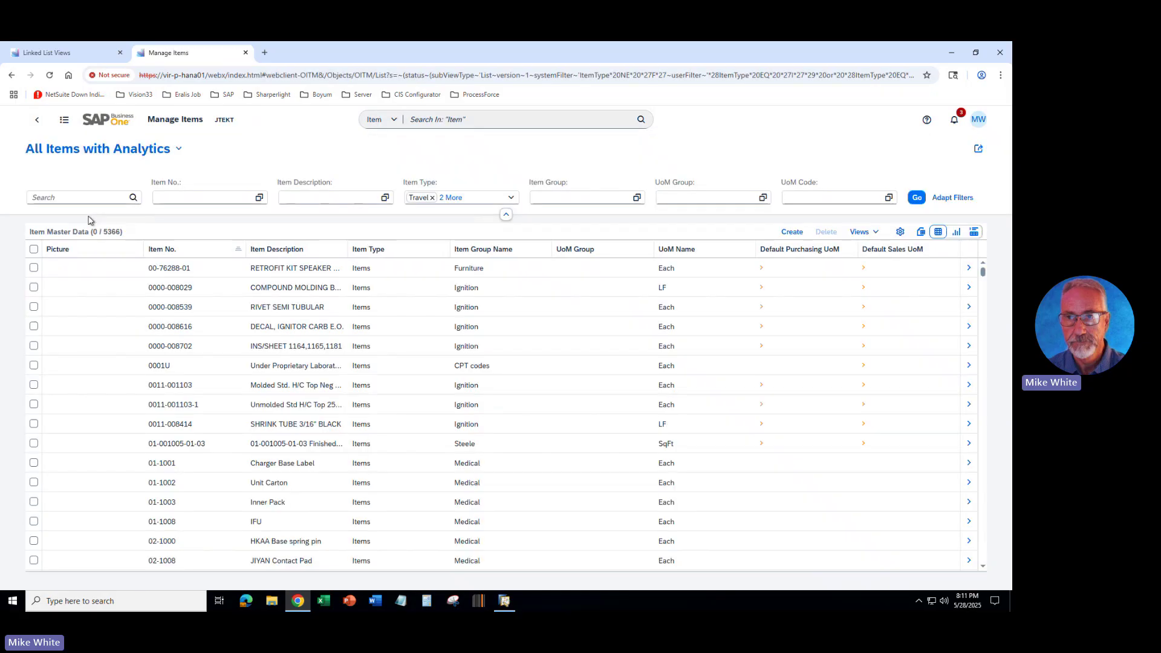
Compare the saved views of the item list with the view choices offered in the link settings.
click(180, 148)
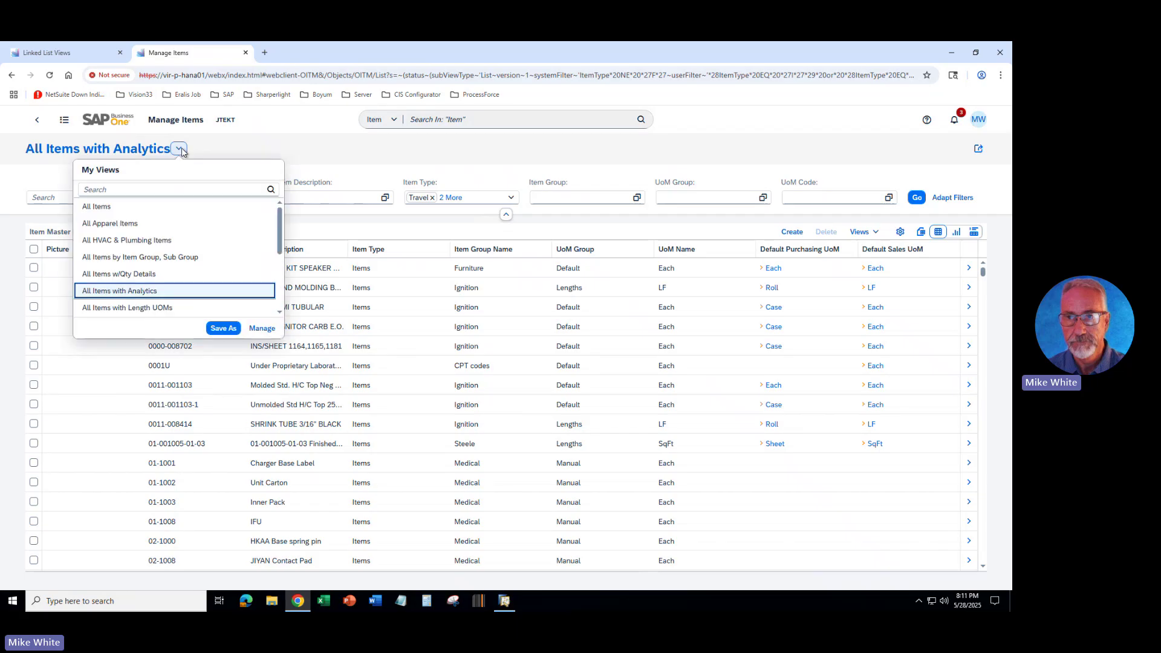
scroll(275, 295, down, 3)
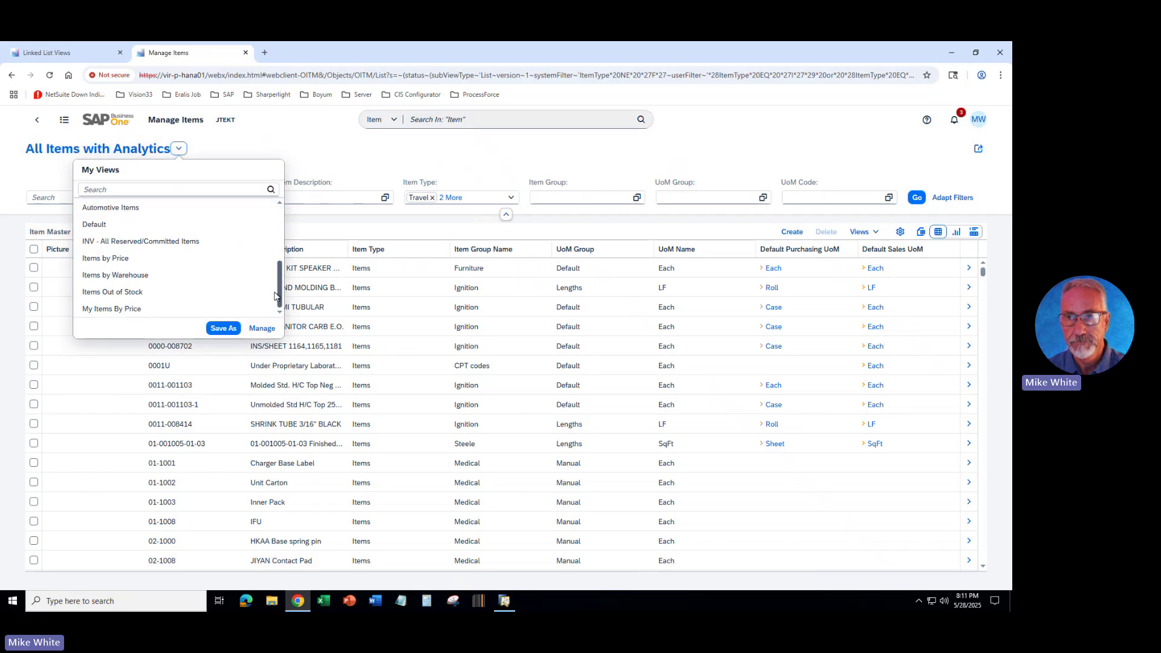
drag(277, 297, 276, 245)
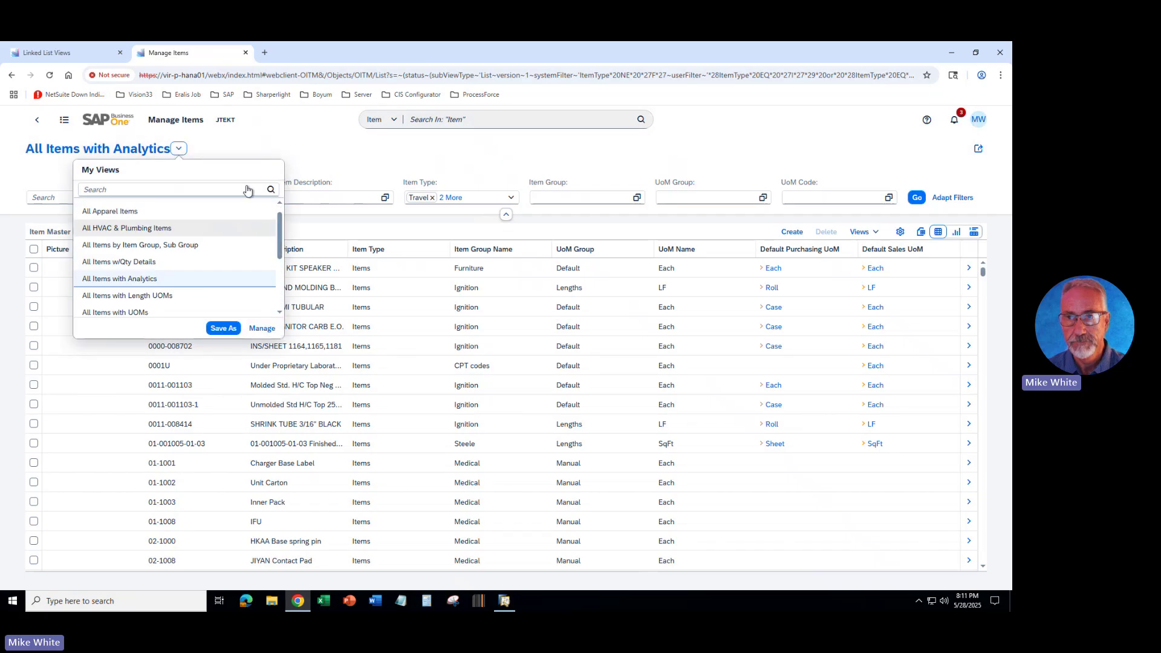
click(72, 56)
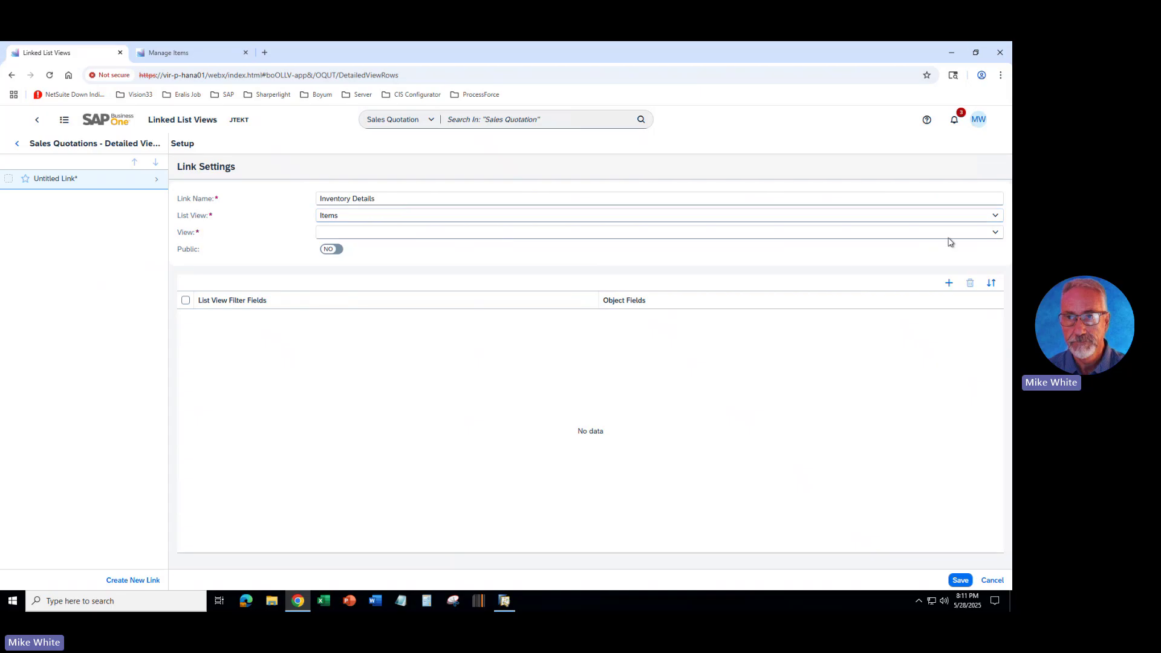
click(993, 236)
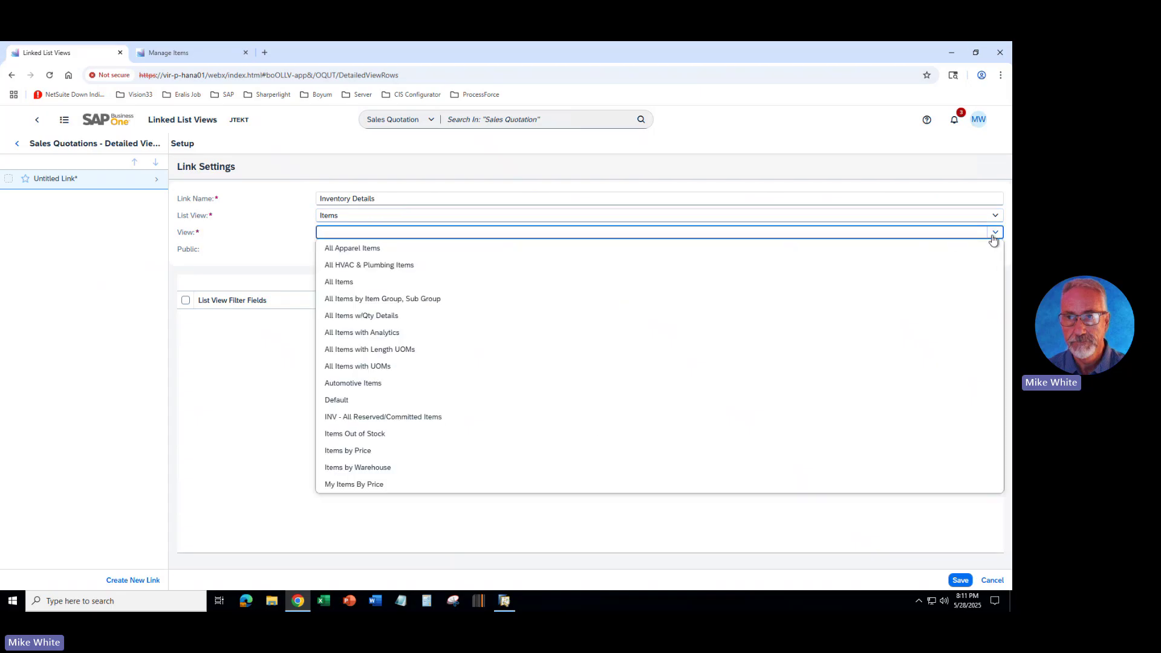
click(993, 236)
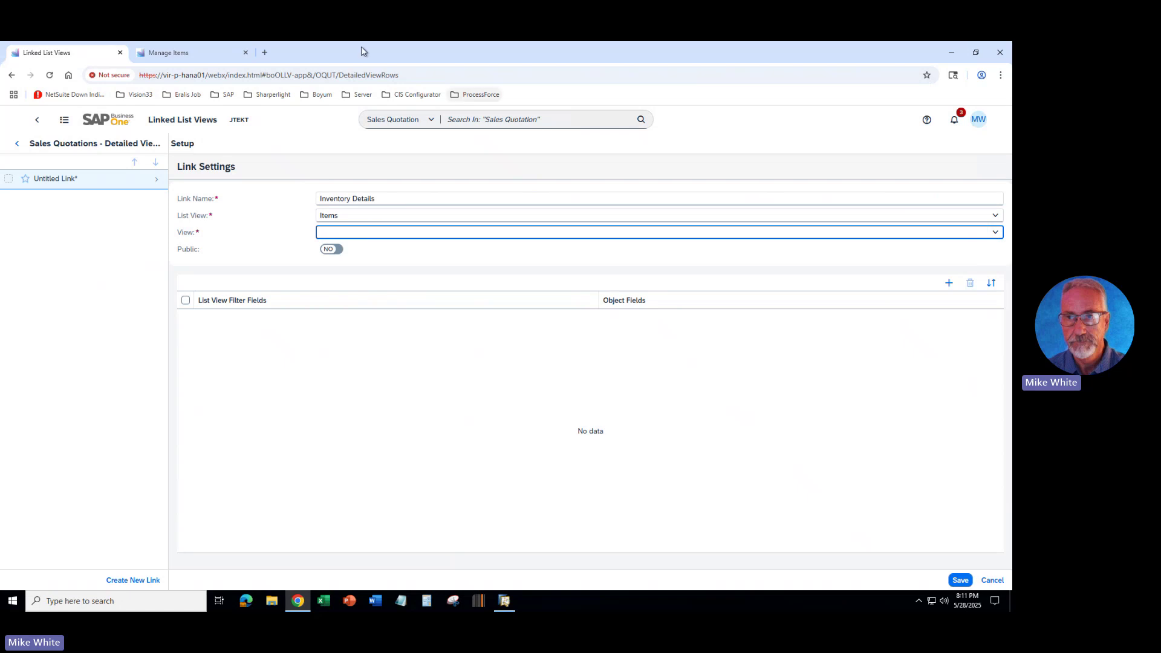
Switch the item list to the All Items by Item Group, Sub Group view and expand the 3PL group with its Services subgroup.
click(186, 57)
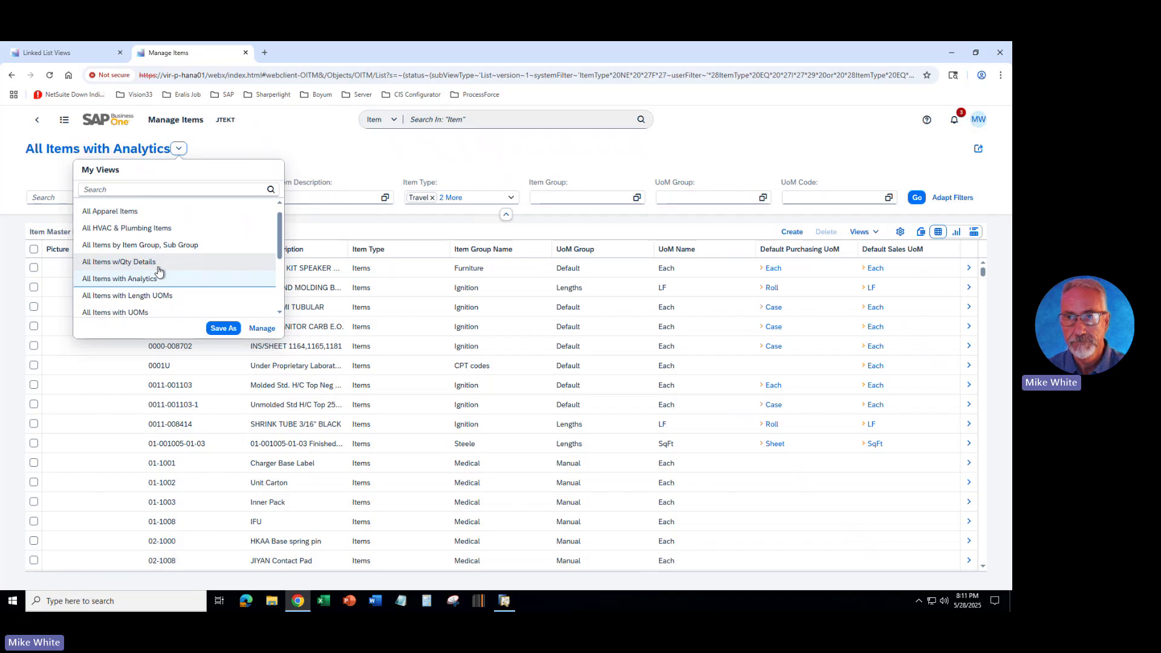
click(121, 245)
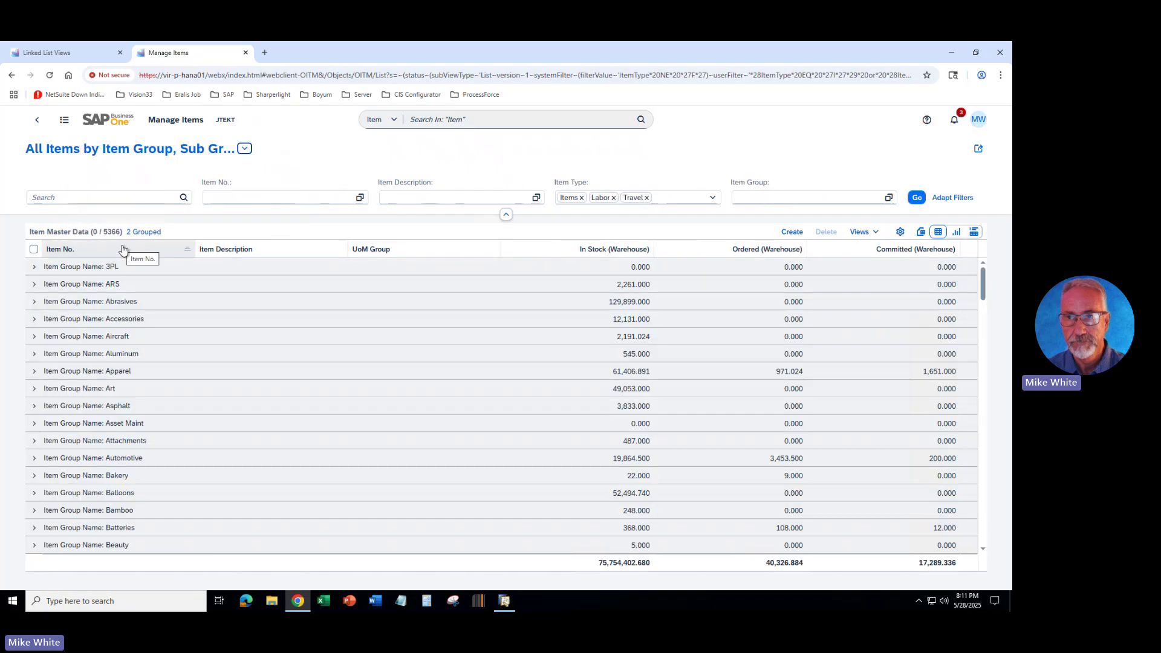
click(34, 269)
click(48, 286)
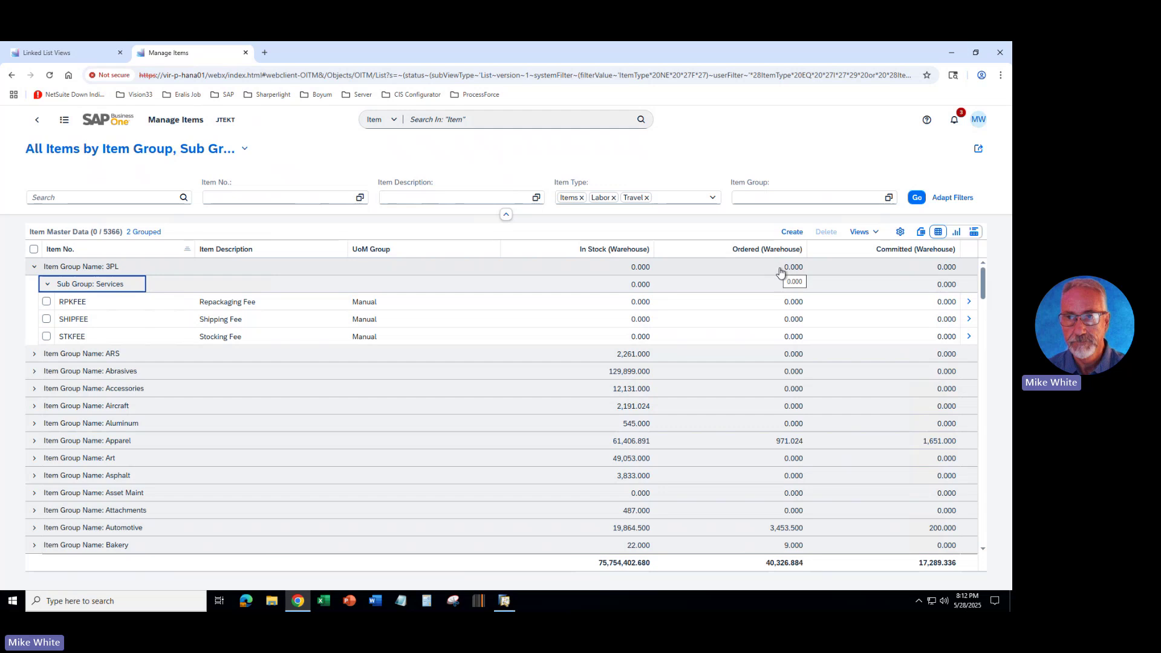
Examine which columns the item list's view settings offer and leave the settings without changes.
click(901, 235)
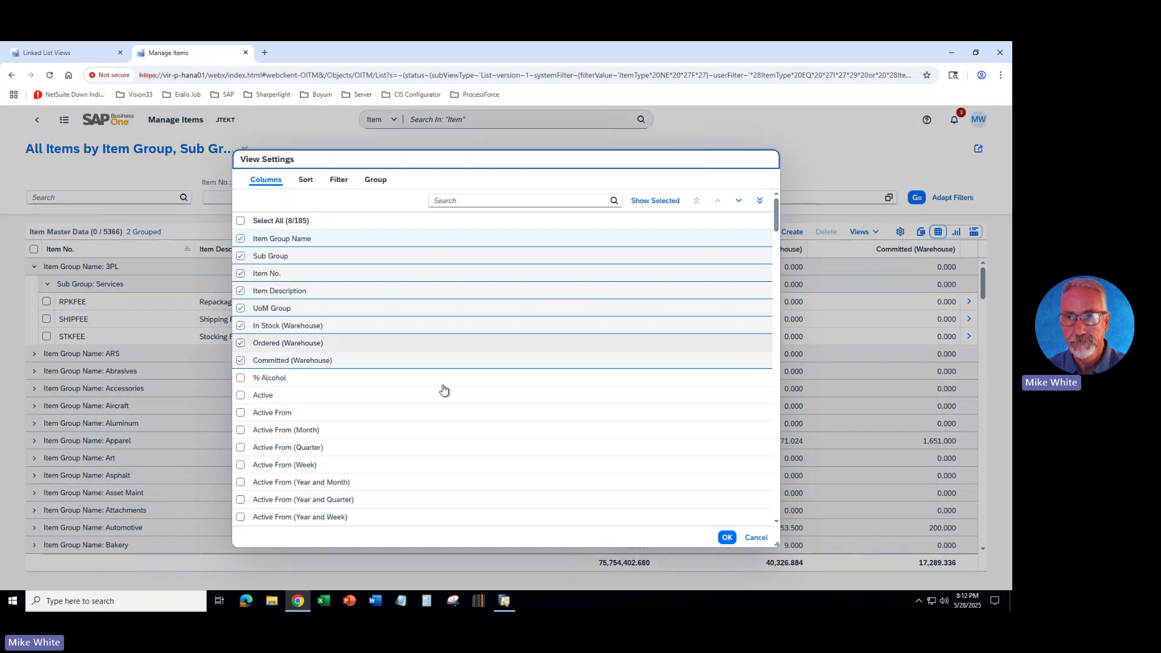
scroll(376, 360, down, 5)
scroll(308, 469, down, 3)
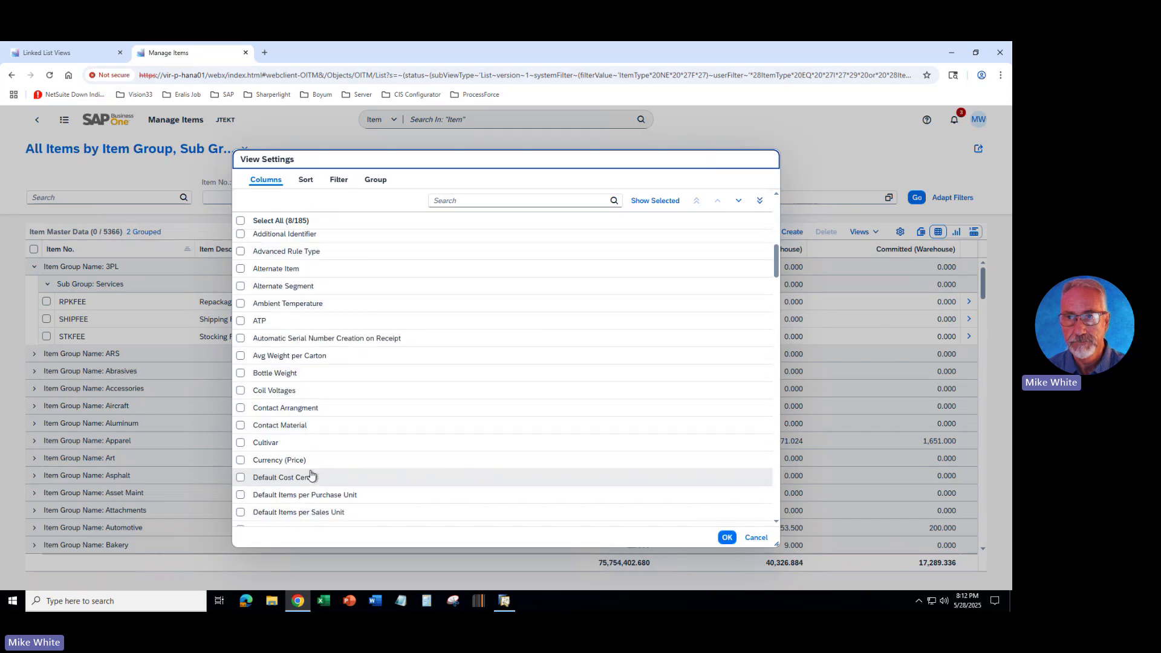
scroll(311, 474, up, 3)
click(756, 538)
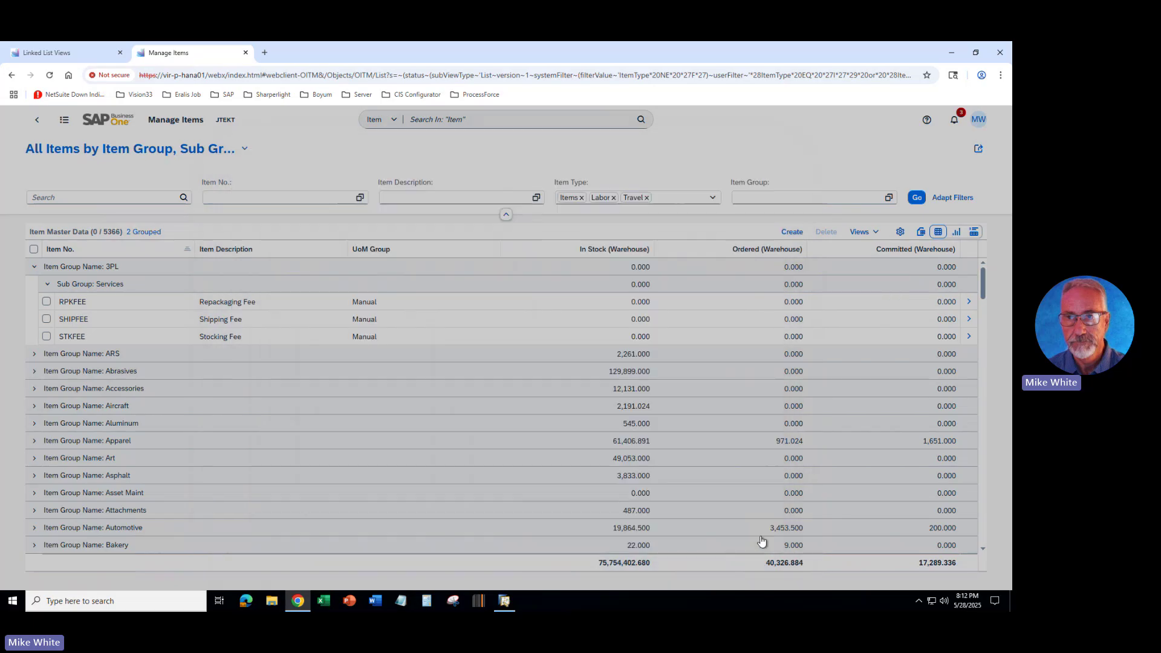
Show the item list in the All Items w/Qty Details view and select that same view for the Inventory Details link.
click(245, 150)
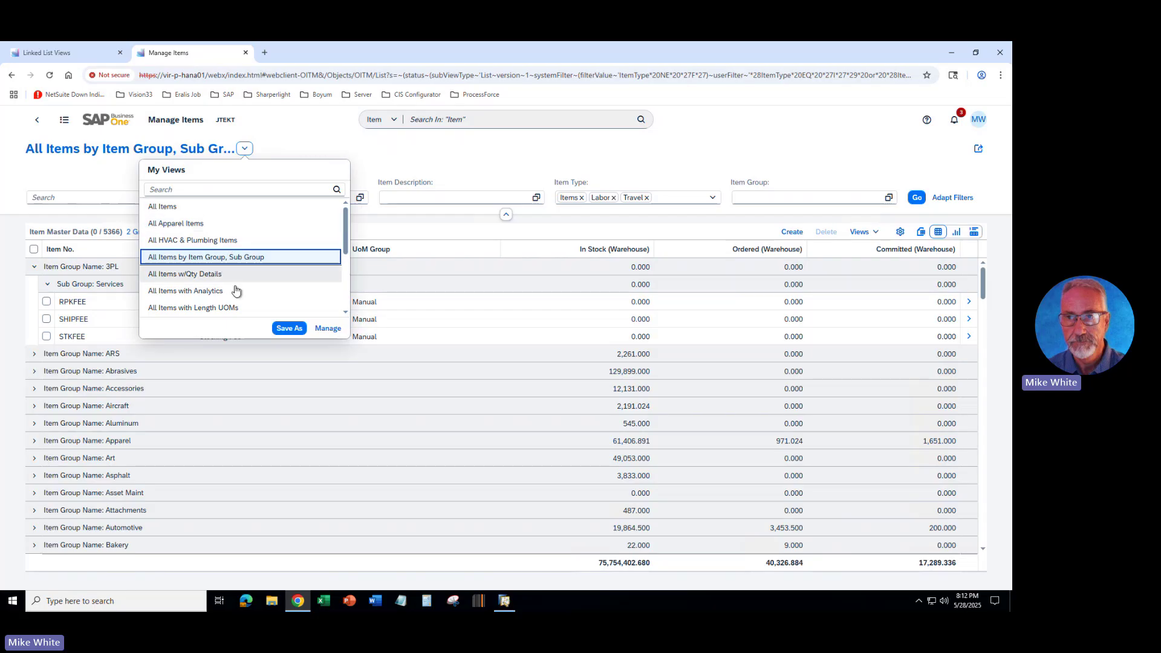
click(210, 277)
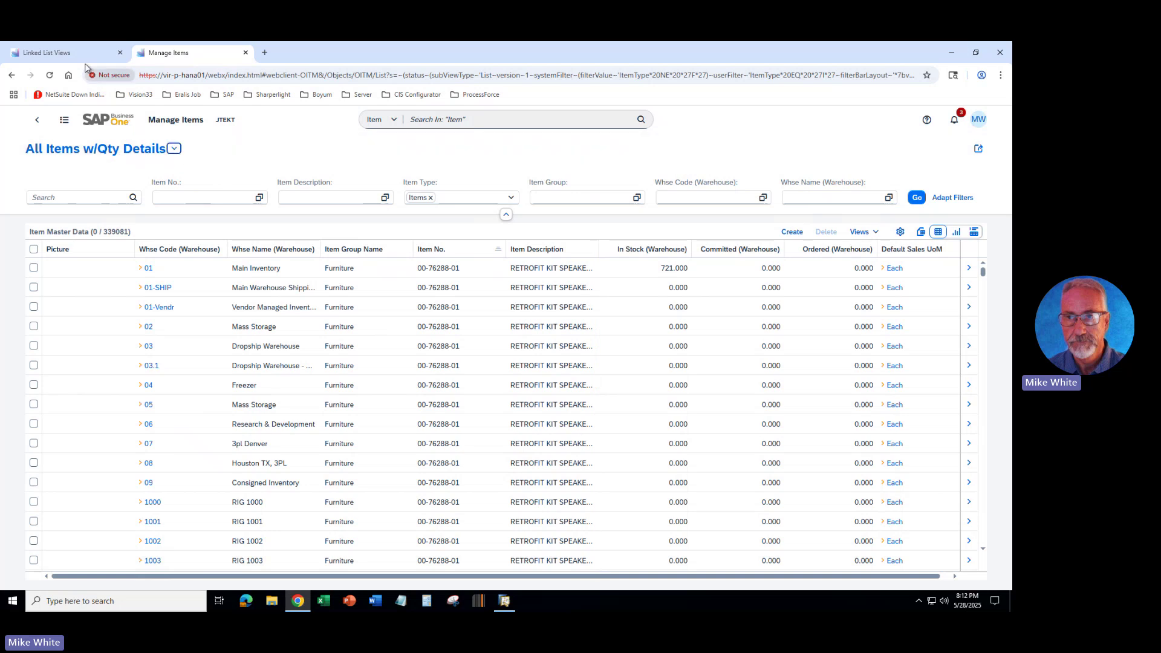
click(66, 54)
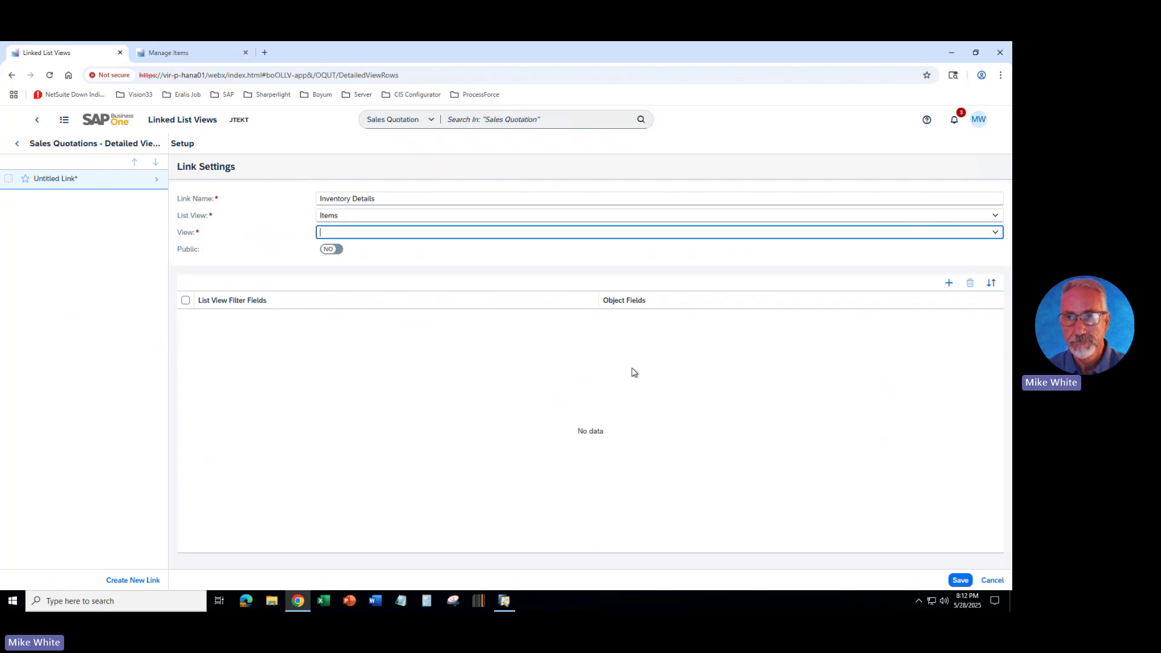
click(995, 233)
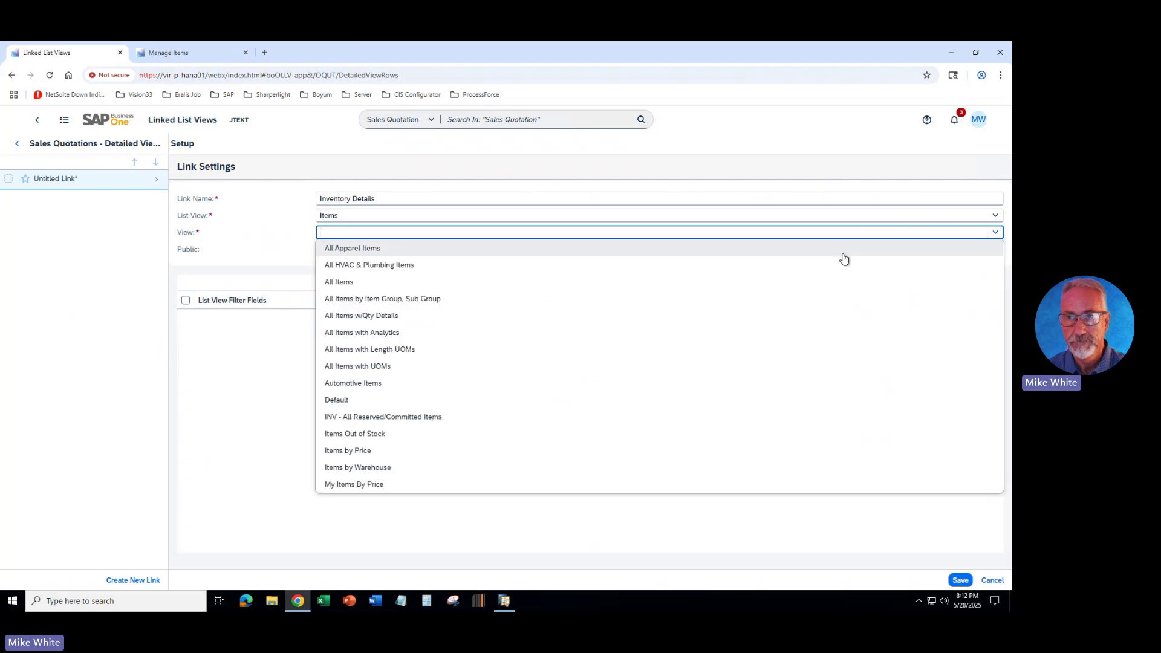
click(362, 316)
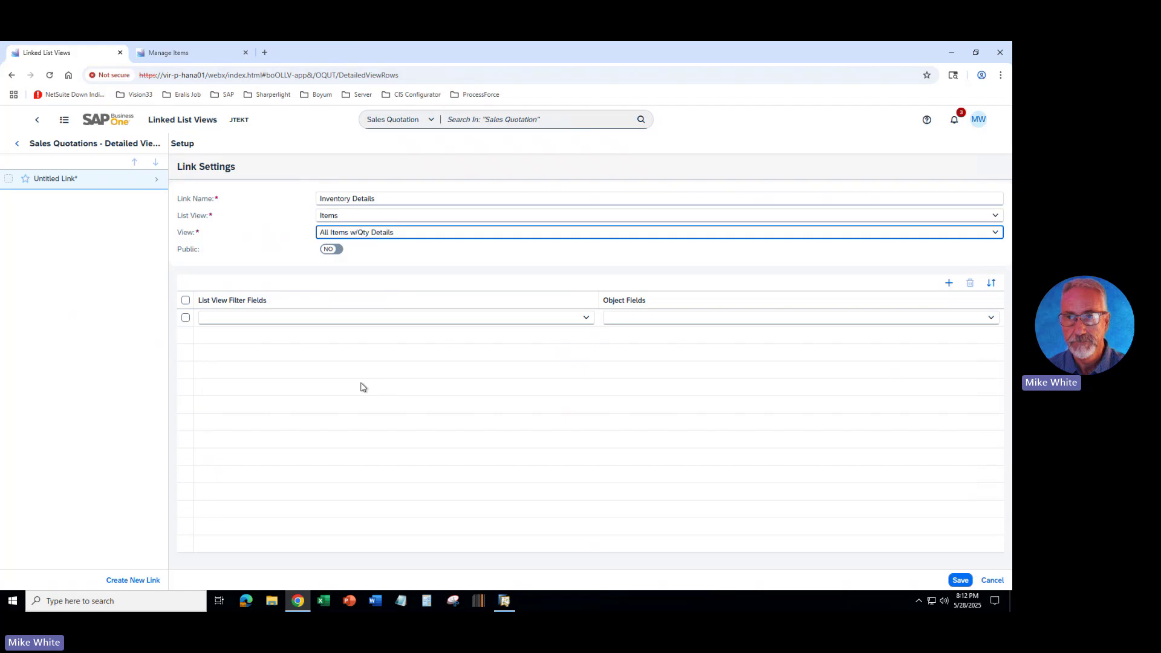
Map the list view filter field Item No. (ItemCode) to the object field Item No. (Product_Item.ItemNo) and save the link.
click(586, 319)
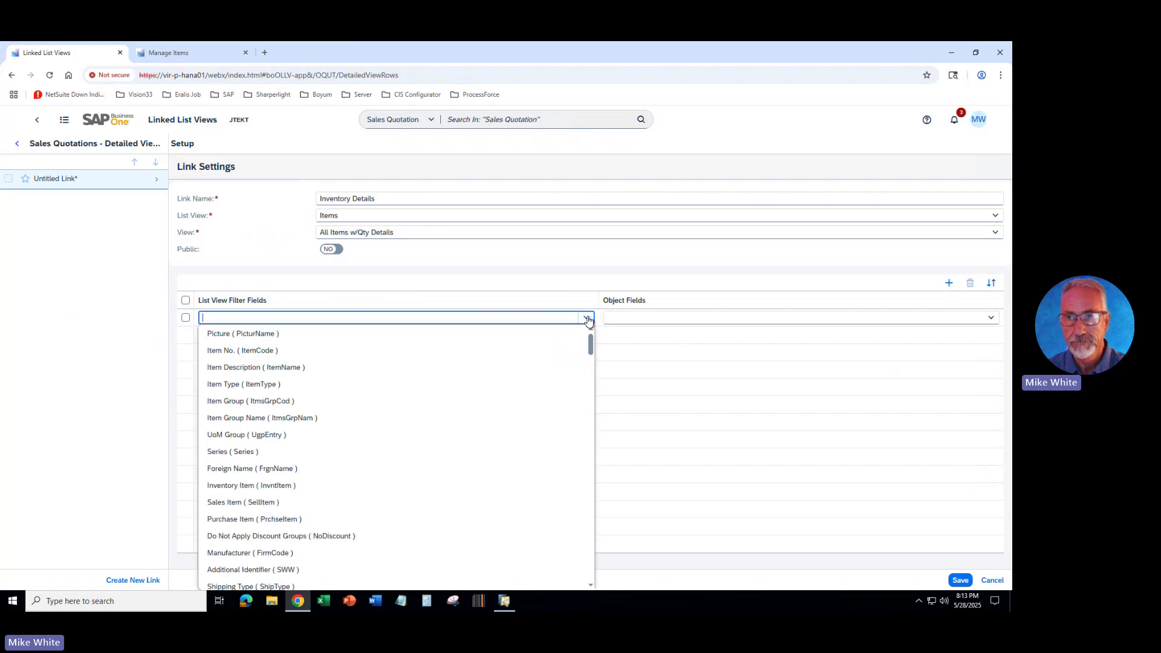
click(232, 358)
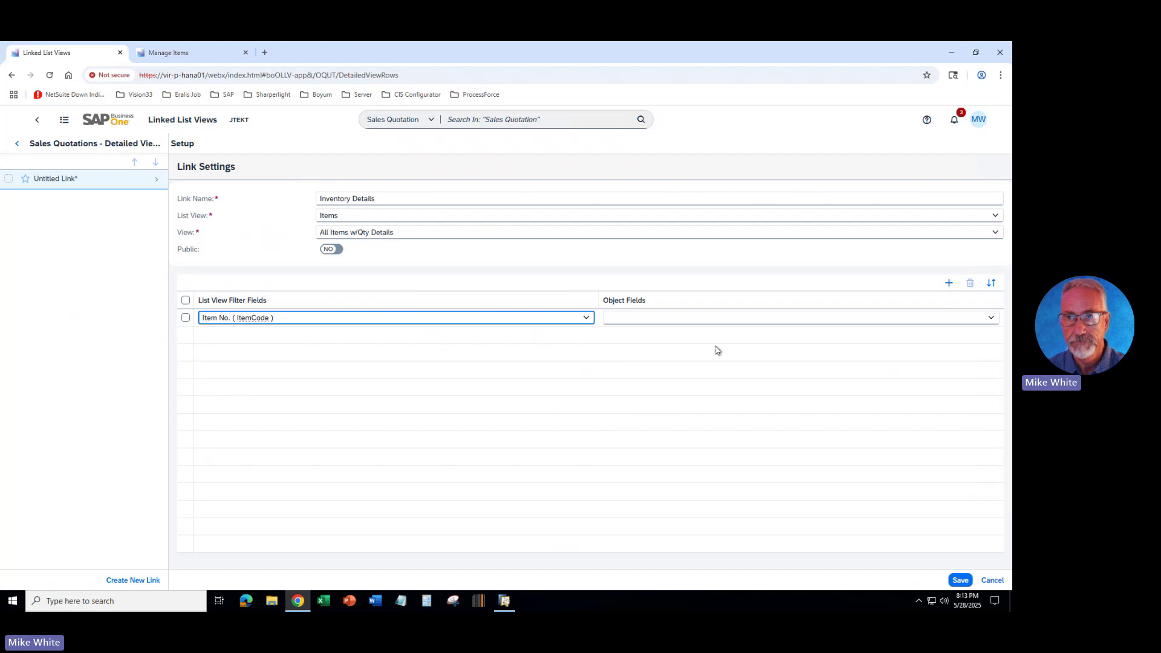
click(991, 319)
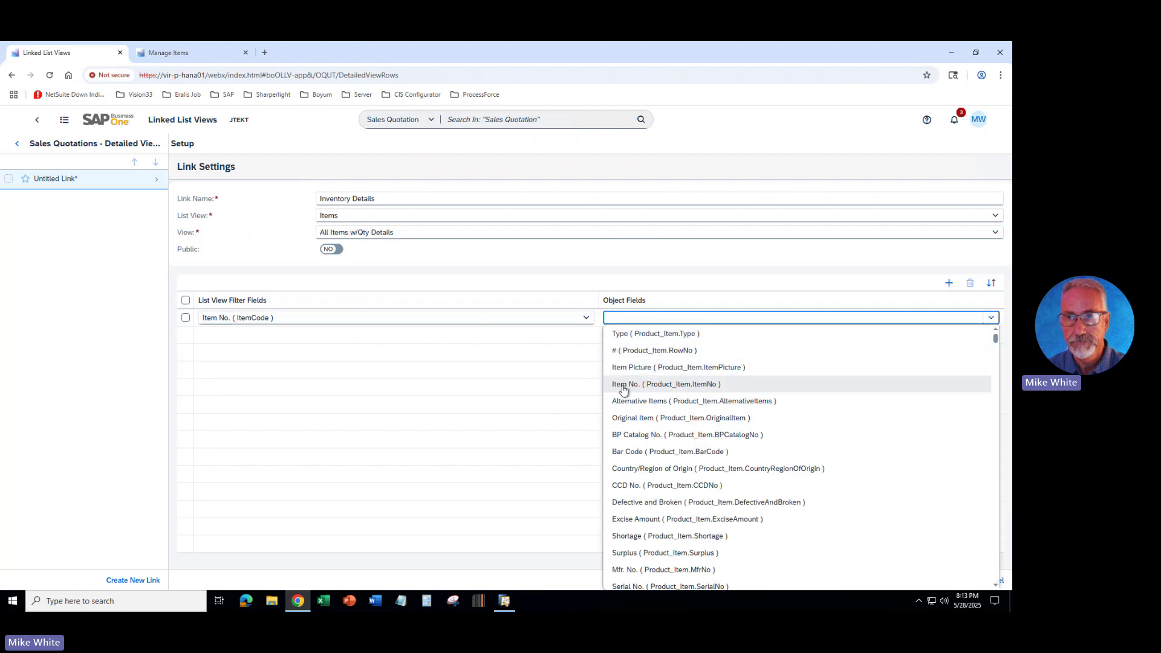
click(683, 387)
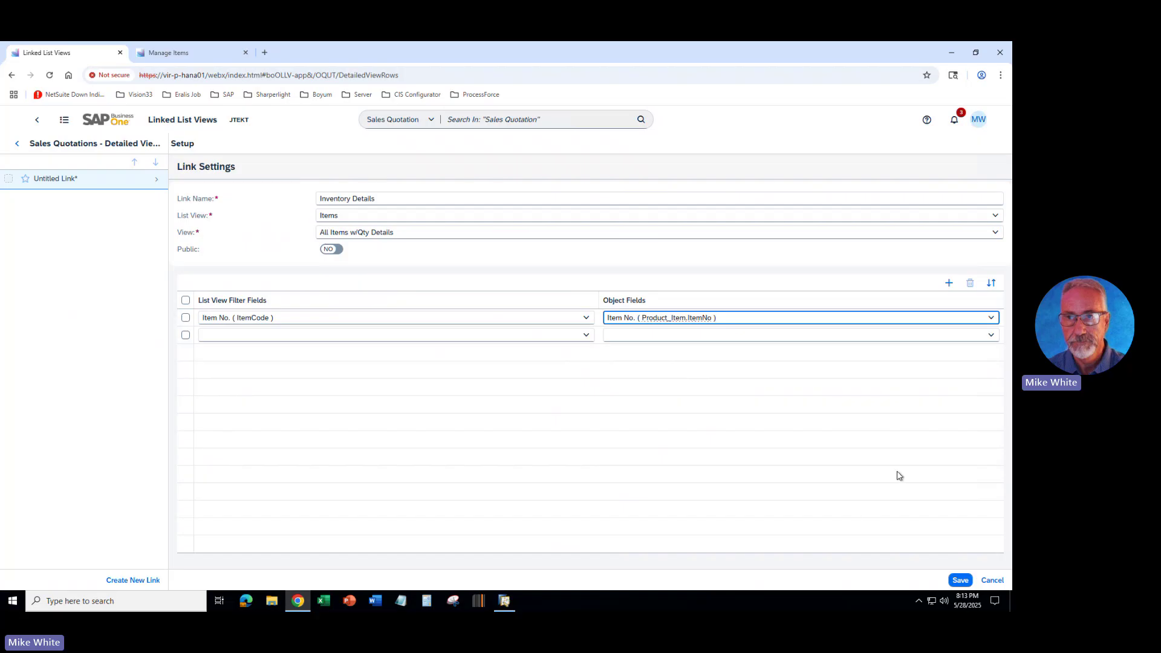
click(961, 580)
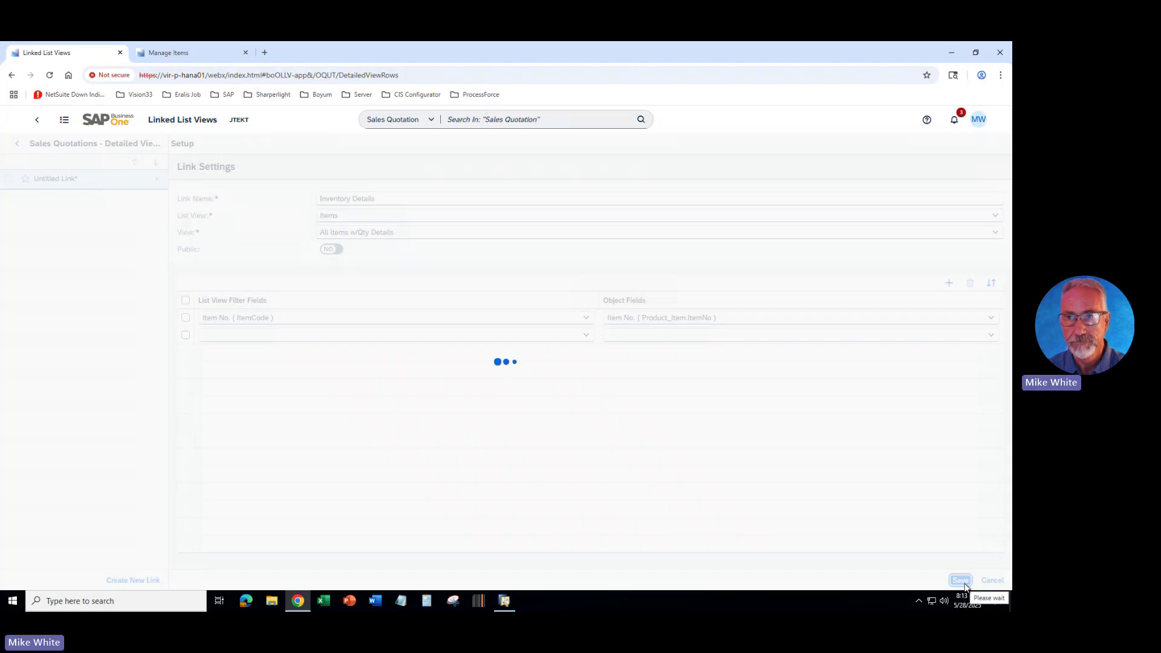
Return to the home page in the second browser tab and bring up the Sales Quotations list from My Sales.
click(189, 55)
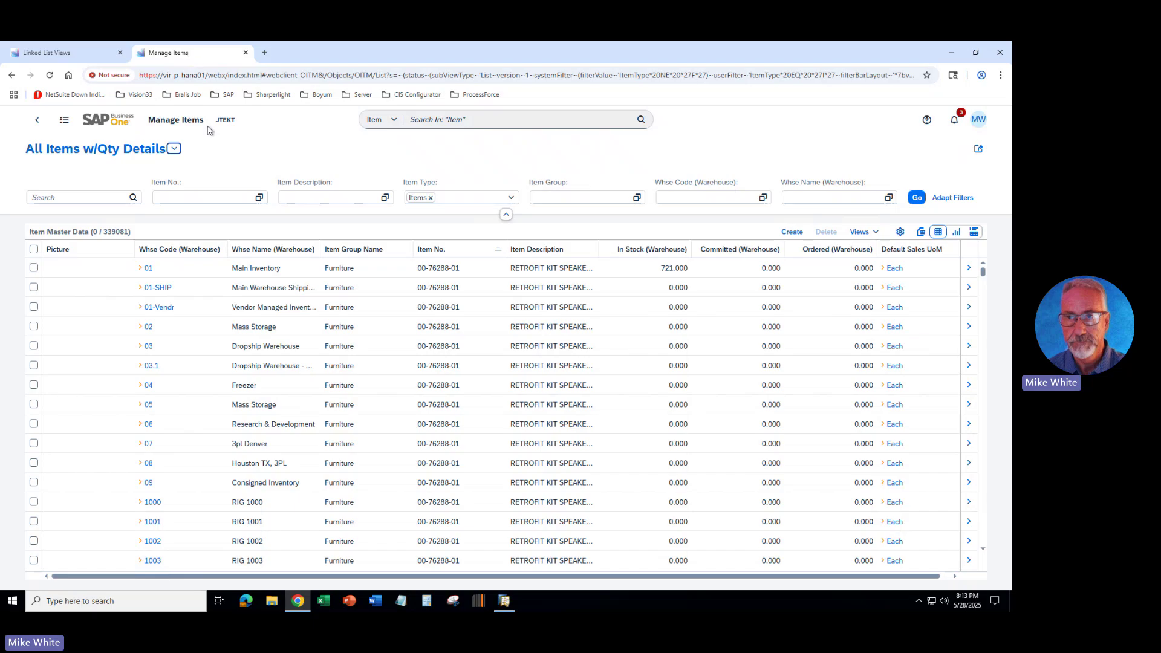
click(120, 122)
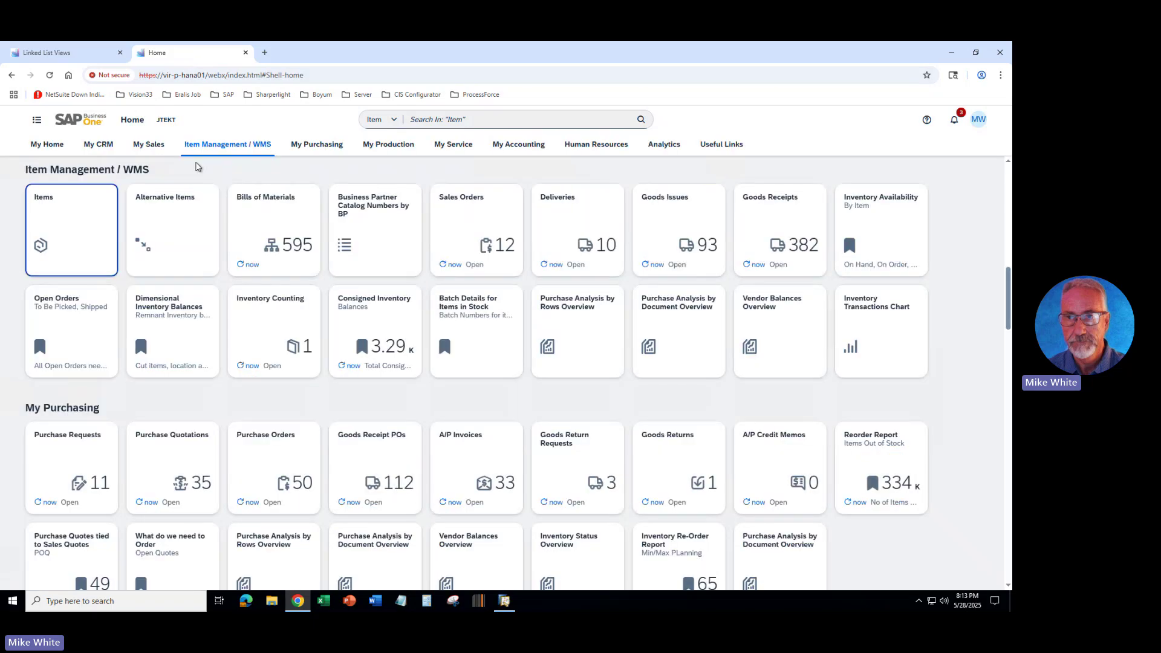
click(64, 54)
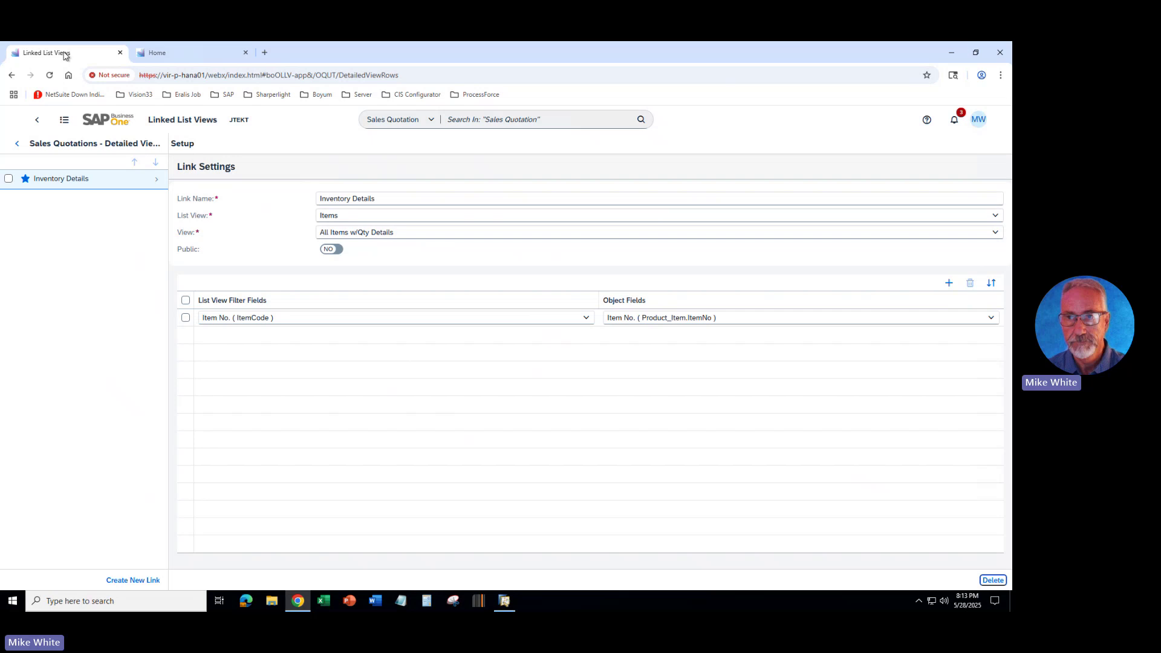
click(194, 50)
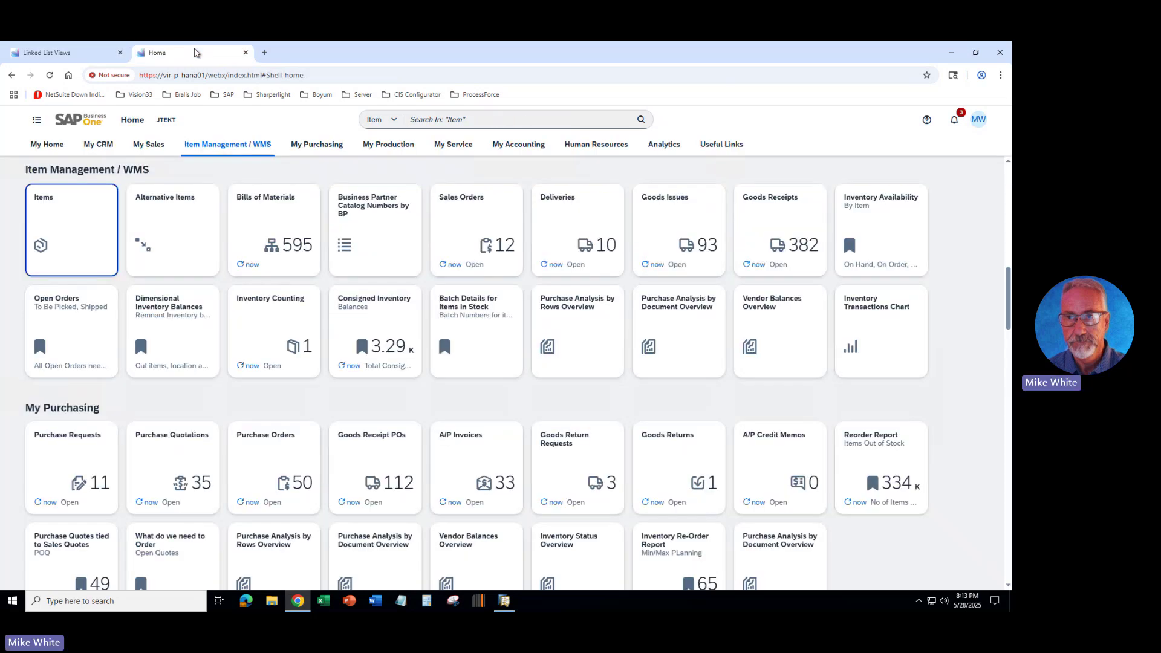
click(148, 146)
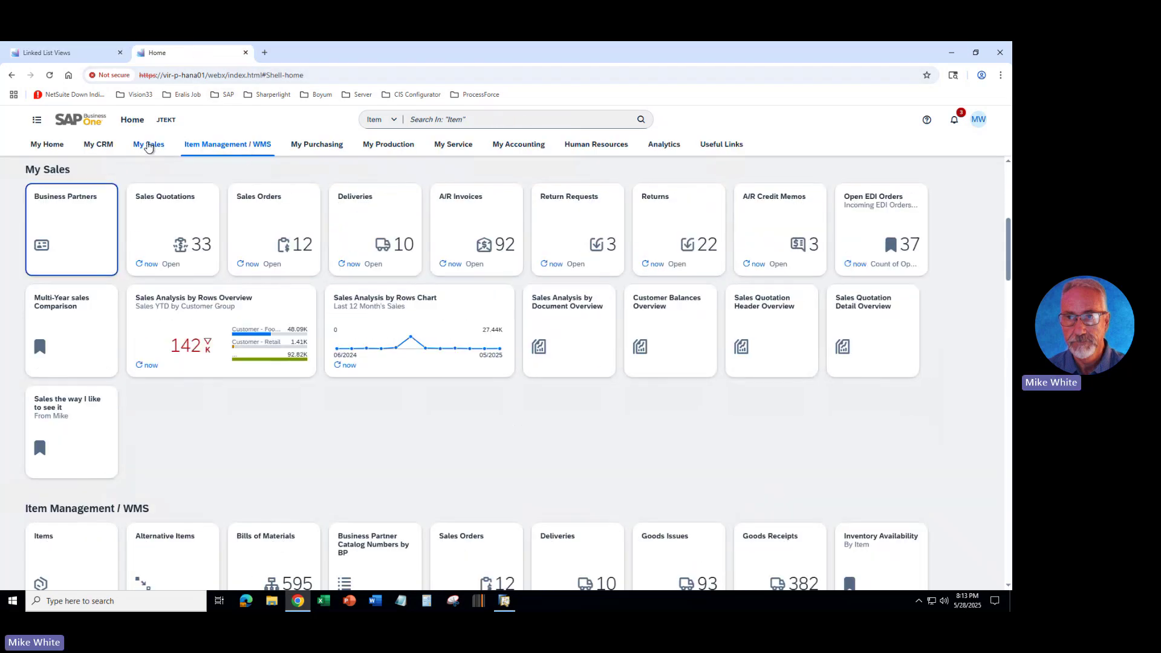
click(176, 236)
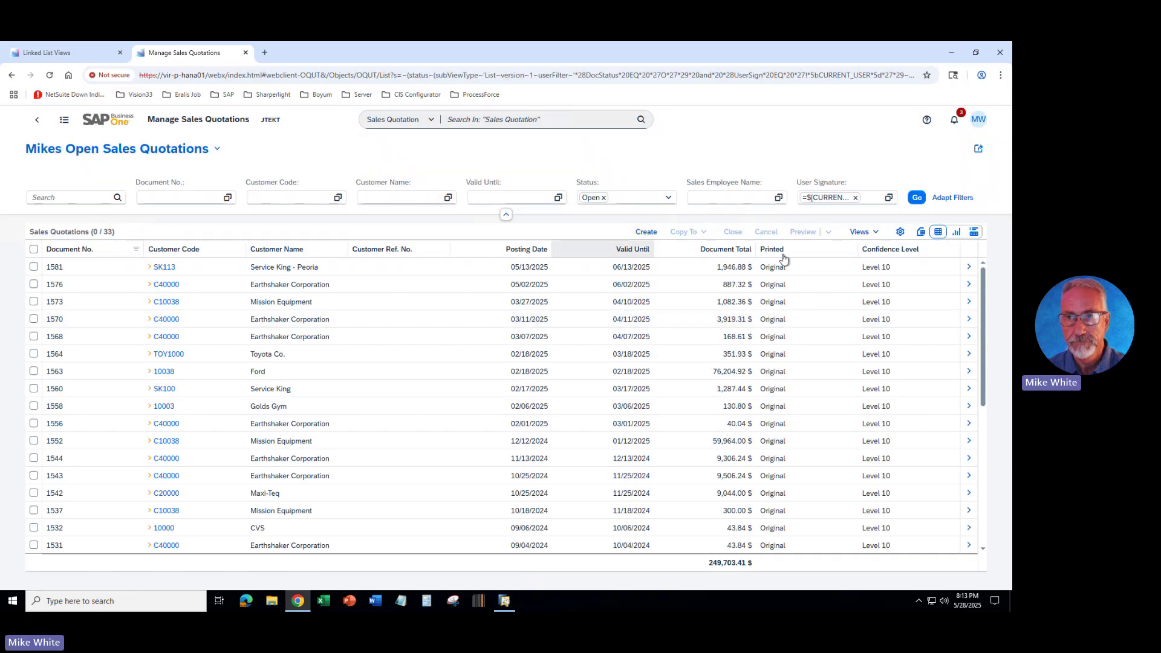
Open the Service King - Peoria quotation and launch the Inventory Details linked view for its SV1000-YL-L row.
click(967, 269)
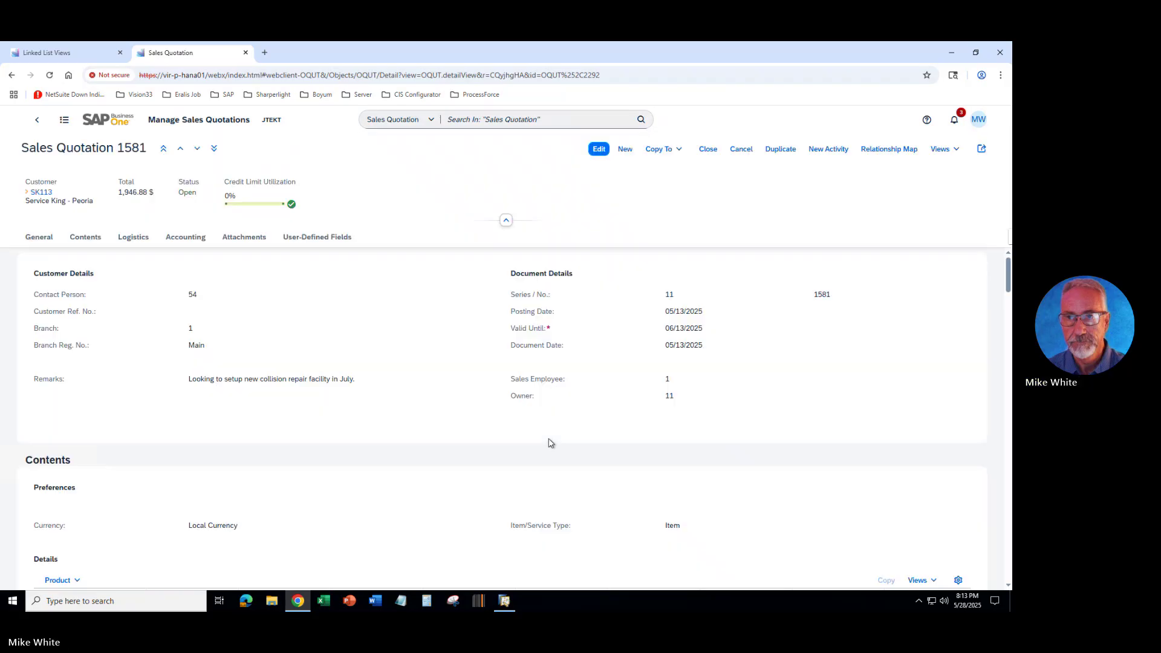
click(87, 236)
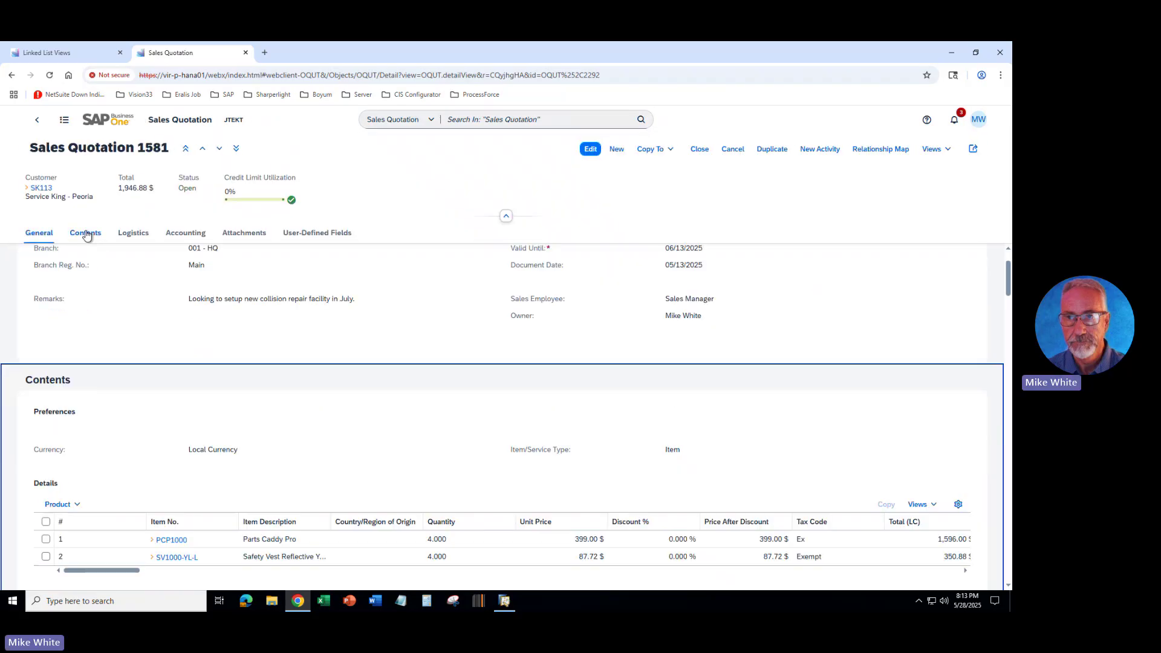
click(46, 437)
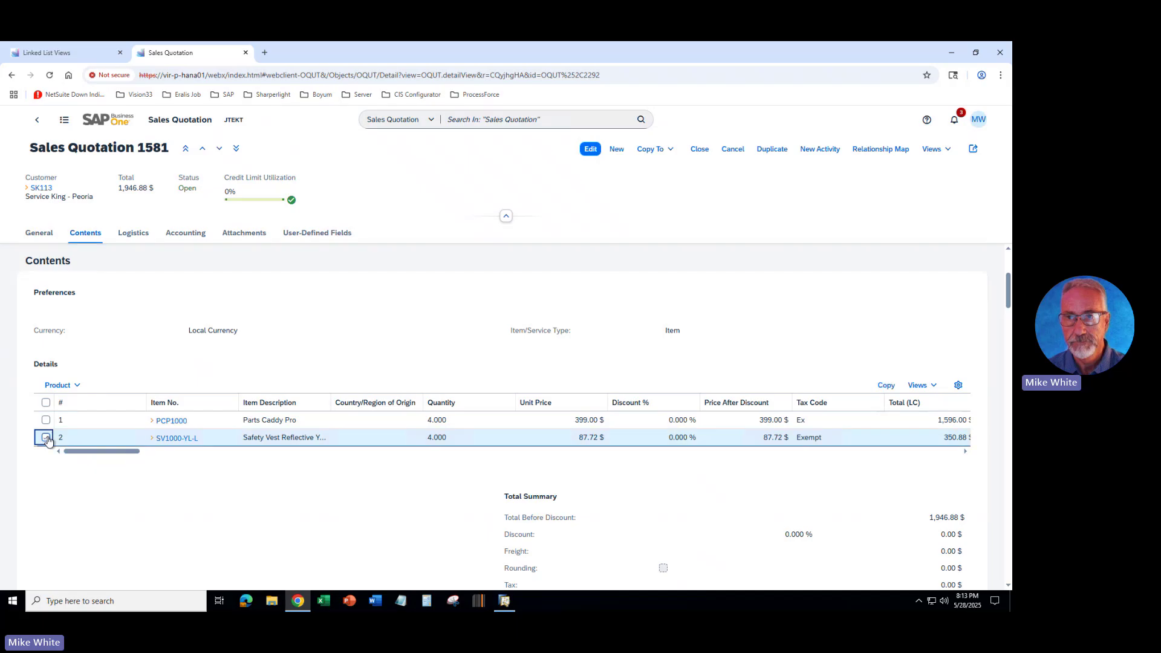
click(935, 387)
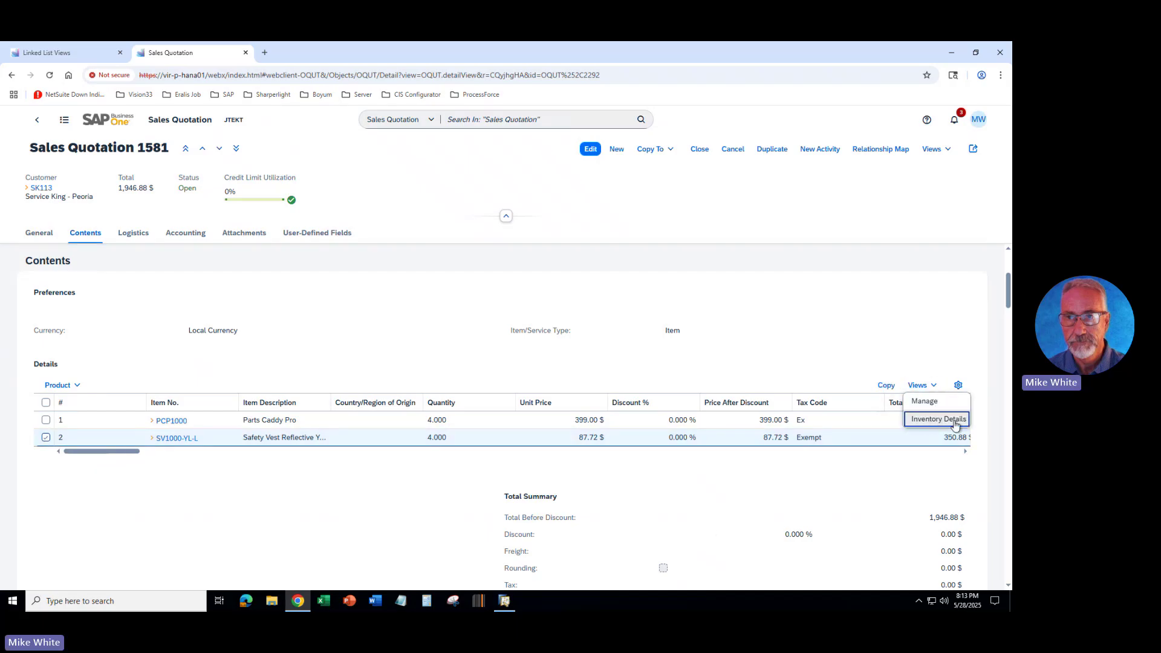
click(934, 426)
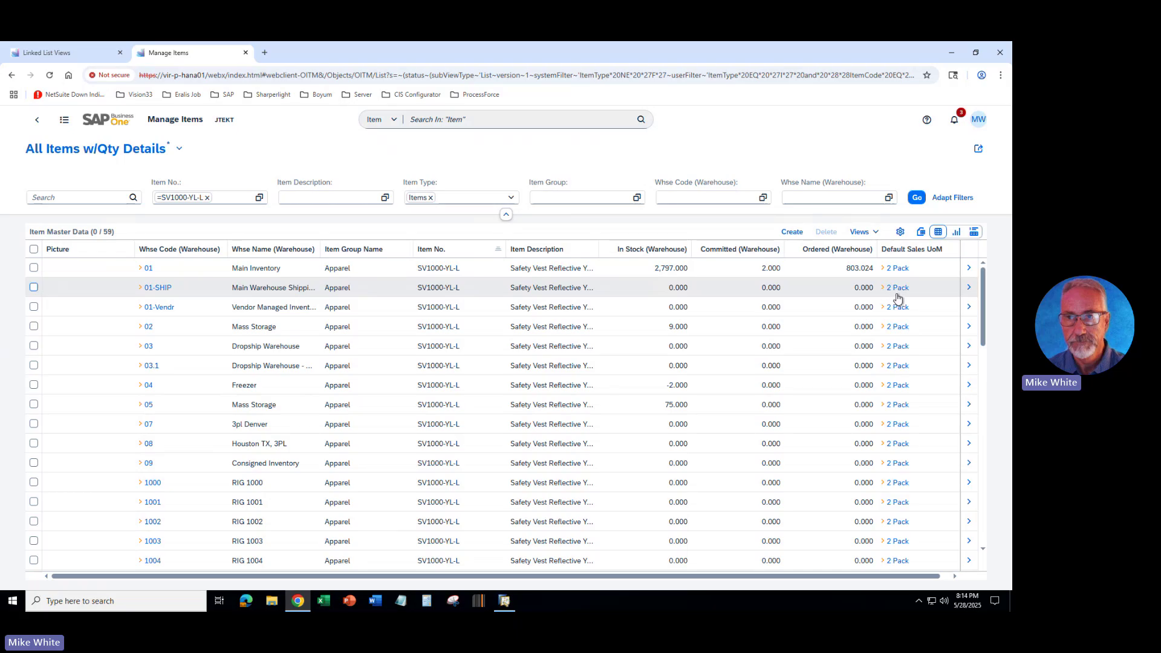
Examine the columns that can be added to the linked All Items w/Qty Details list, and return to the home page.
click(900, 233)
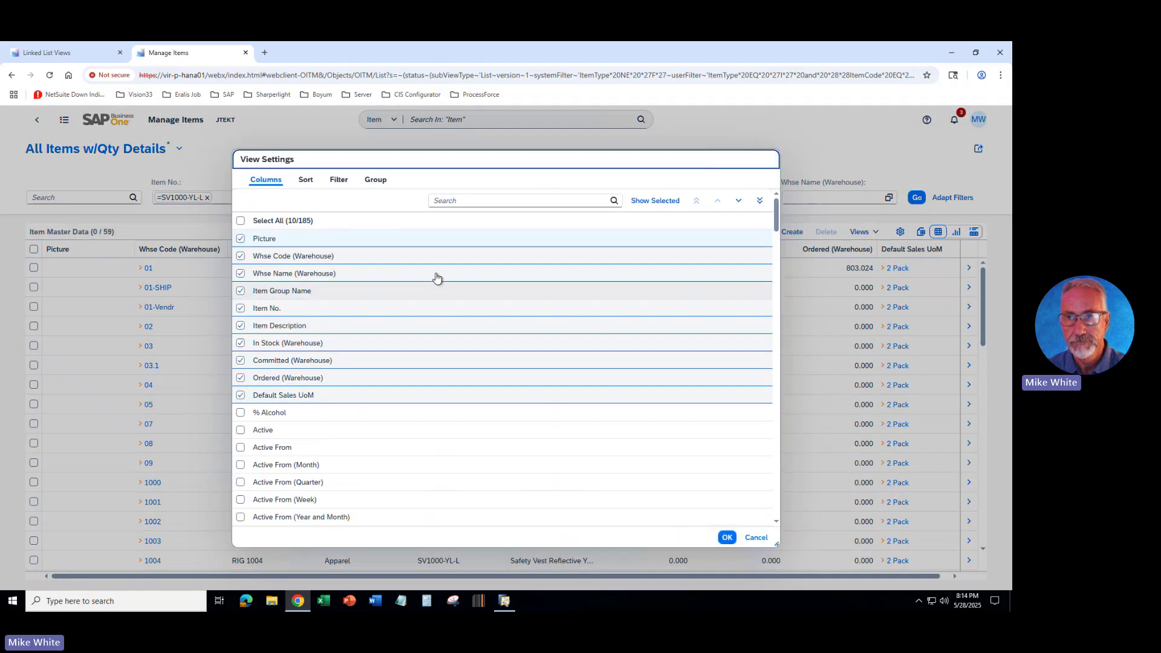
scroll(296, 438, down, 10)
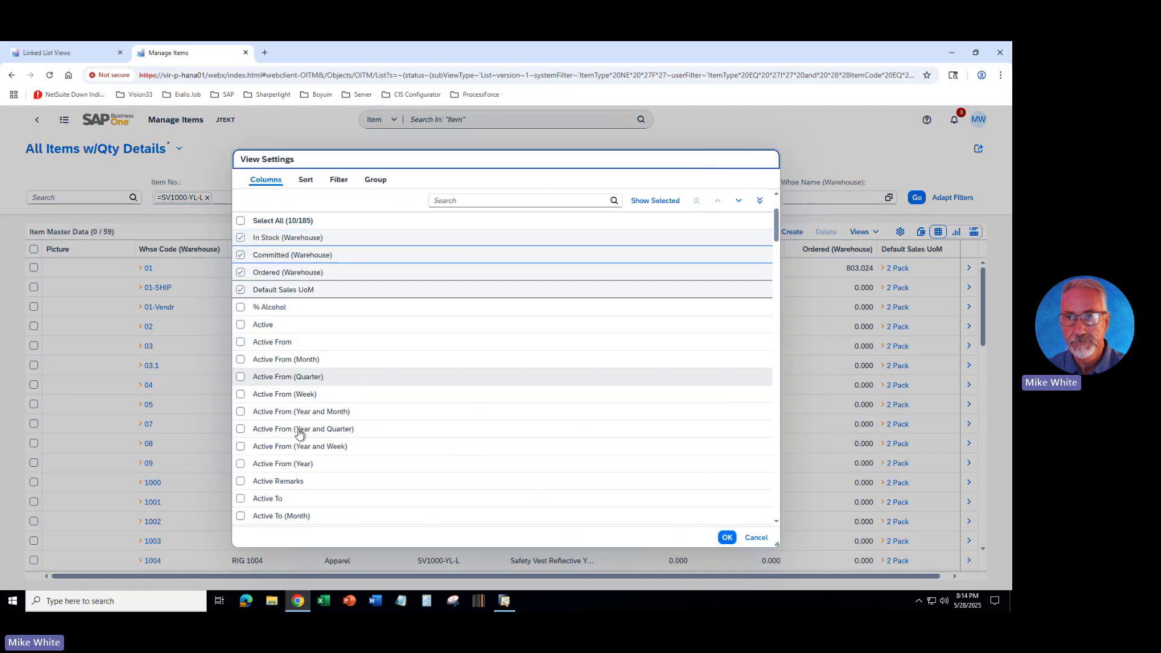
scroll(302, 433, down, 10)
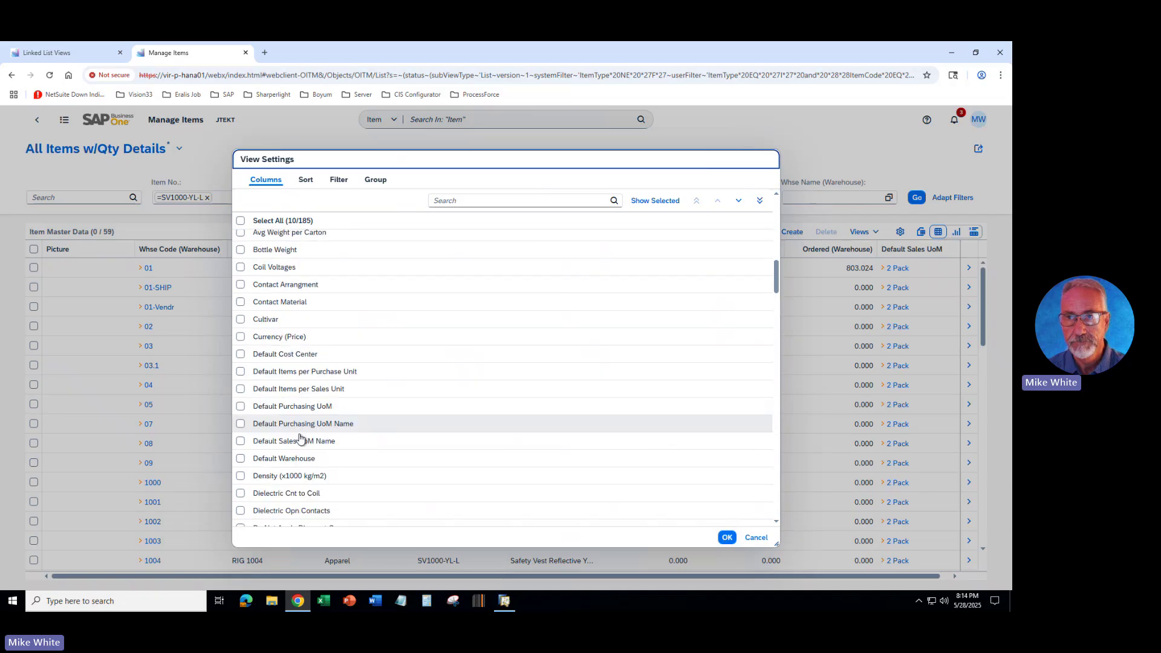
scroll(299, 439, up, 6)
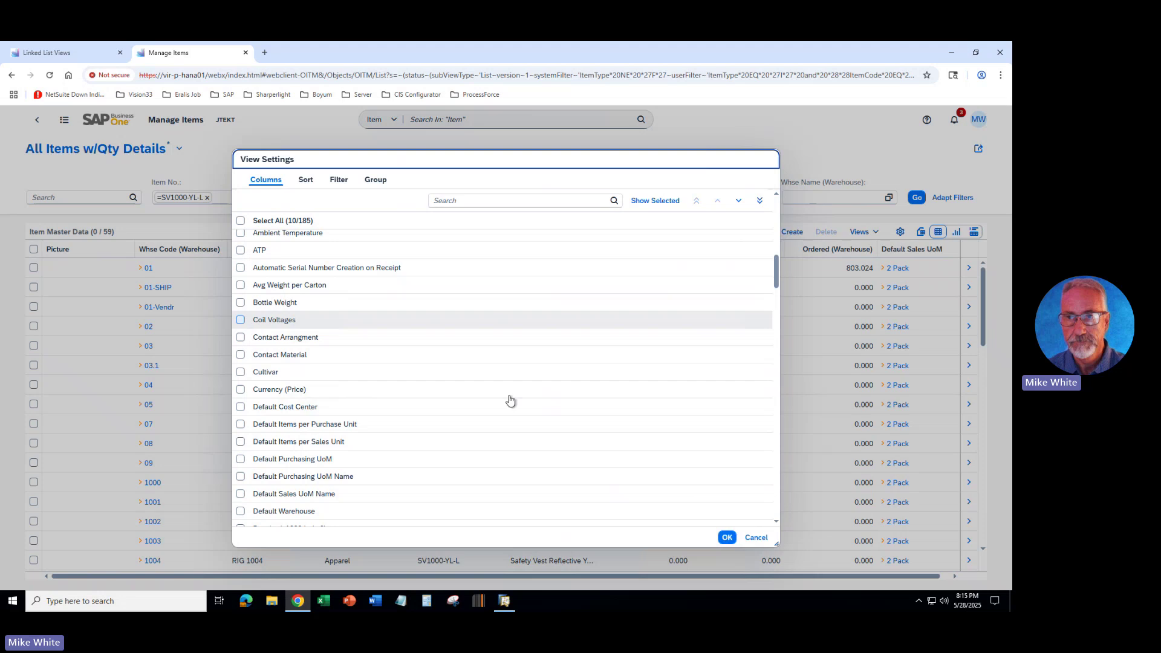
click(726, 537)
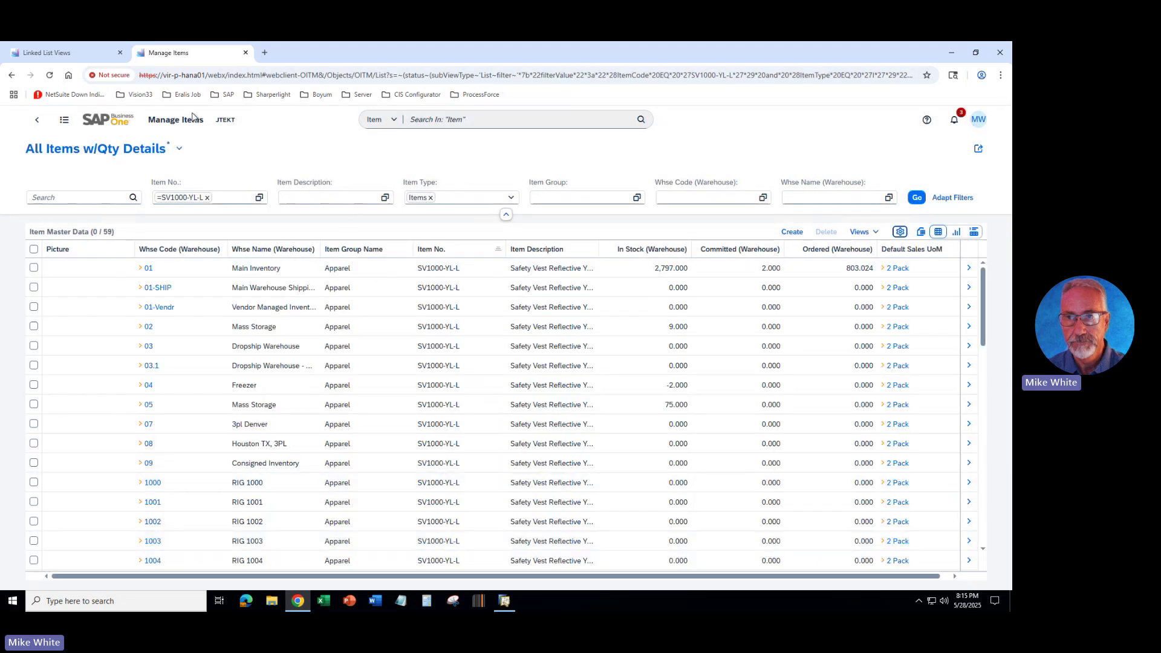
click(110, 122)
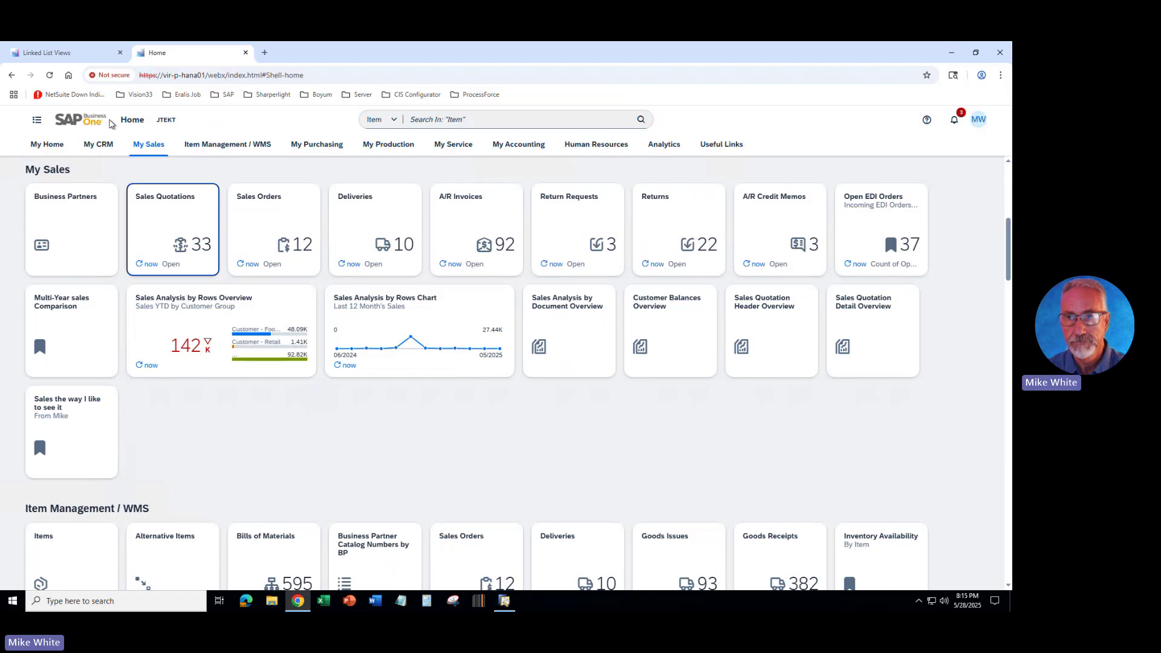
mouse_move(564, 61)
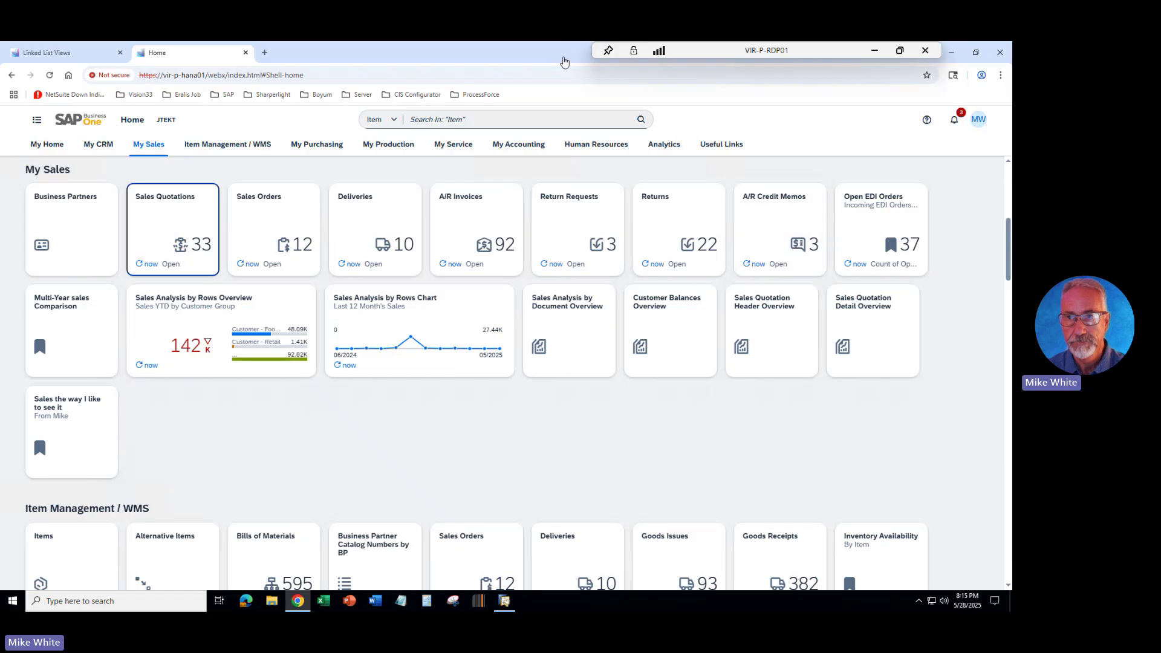